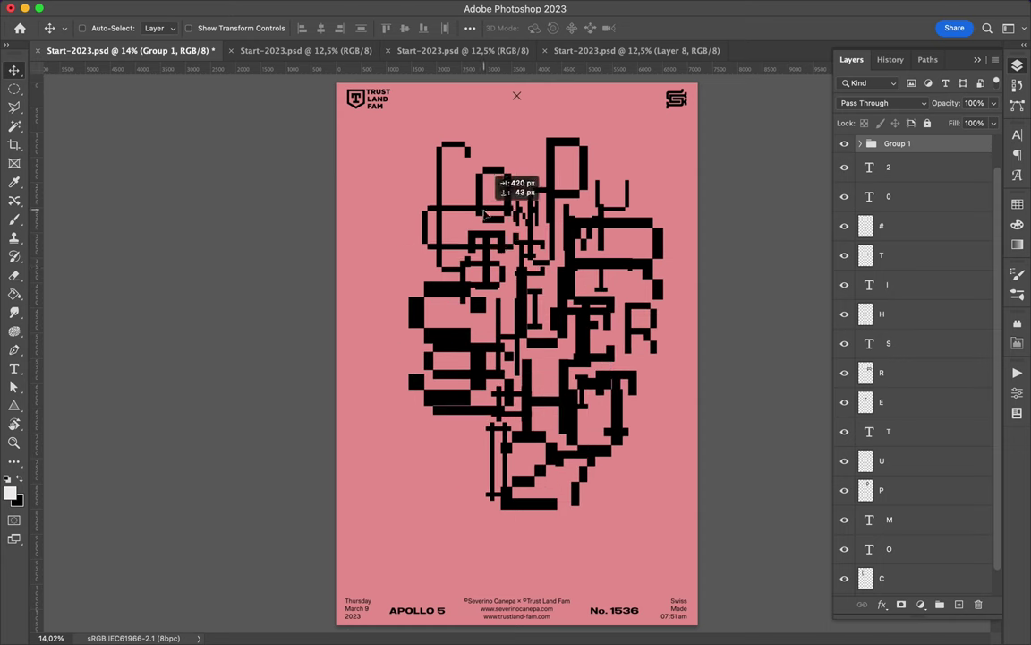
Draw a white rectangle over the tall narrow C and merge it into the letter shape to recolour the C white
key(i)
click(11, 490)
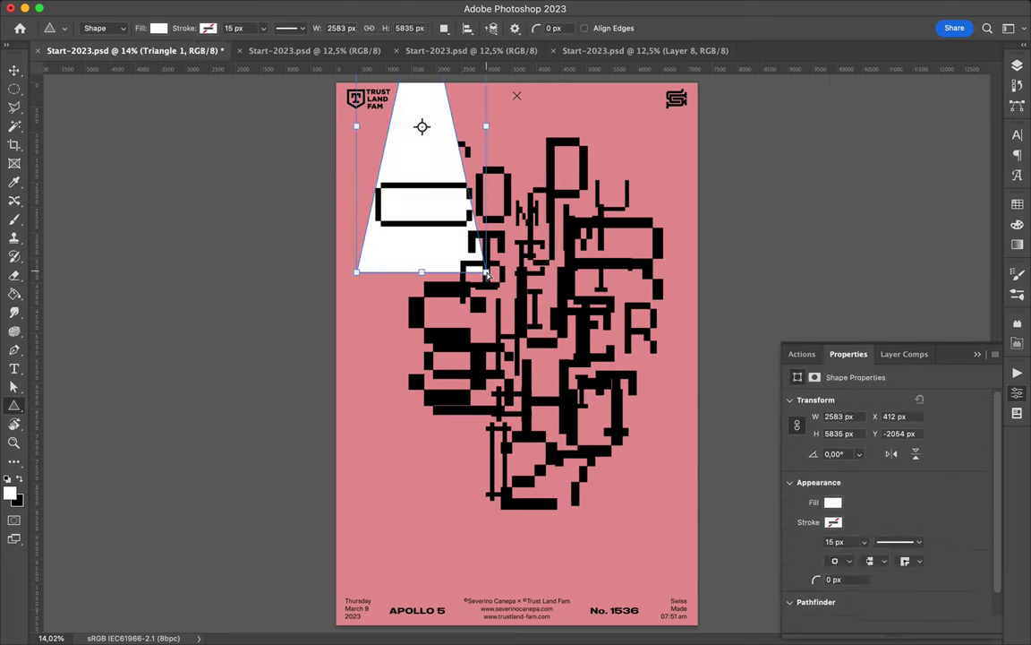
key(ctrl+z)
drag(433, 134, 494, 276)
key(v)
key(ctrl+e)
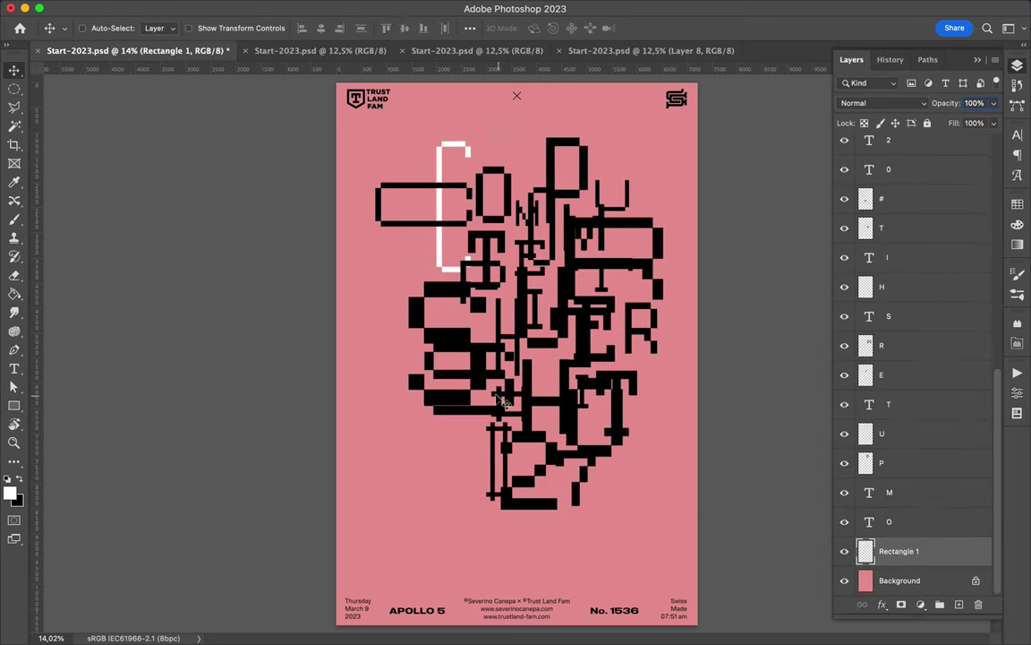
Recolour the wide O white with a filled rectangle and stack it beneath the black letters, overlapping the wide C
click(540, 235)
drag(506, 154, 559, 145)
drag(460, 140, 546, 179)
drag(911, 166, 910, 535)
key(v)
drag(506, 163, 460, 205)
scroll(483, 193, up, 3)
click(509, 189)
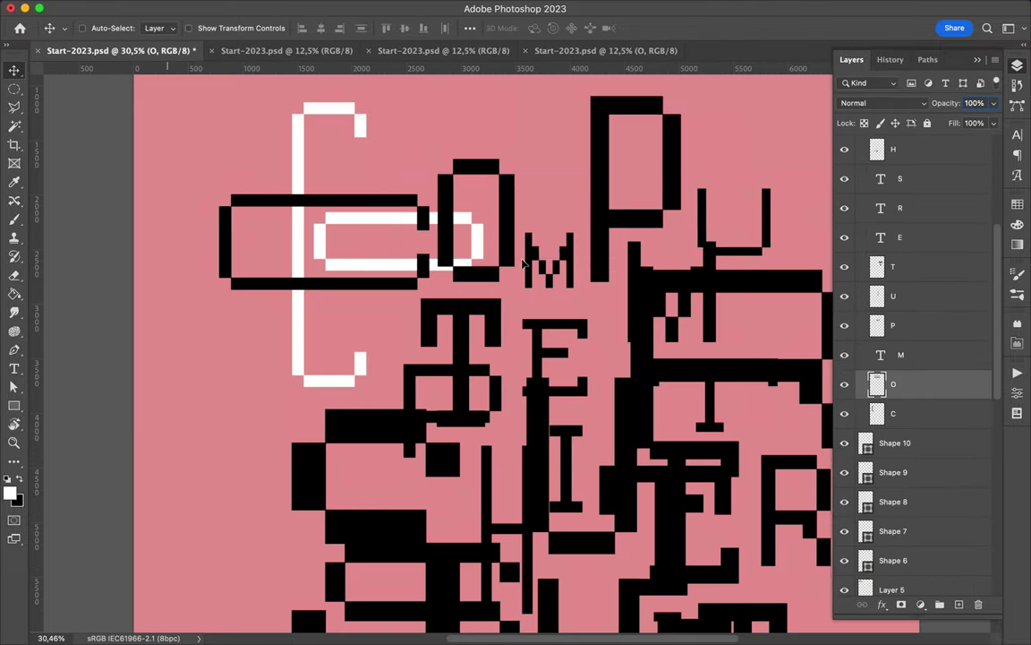
Adjust the O with Free Transform and align the C and O letters by their vertical centres
key(ctrl+t)
drag(444, 151, 570, 117)
key(Return)
scroll(559, 152, down, 3)
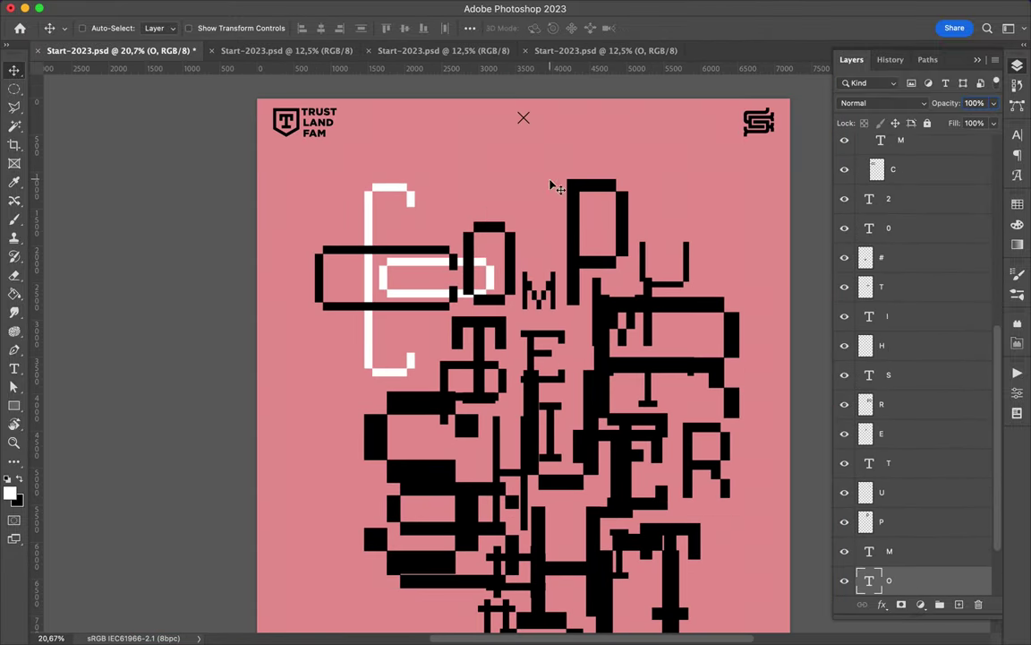
shift+click(472, 295)
drag(415, 265, 414, 242)
click(405, 28)
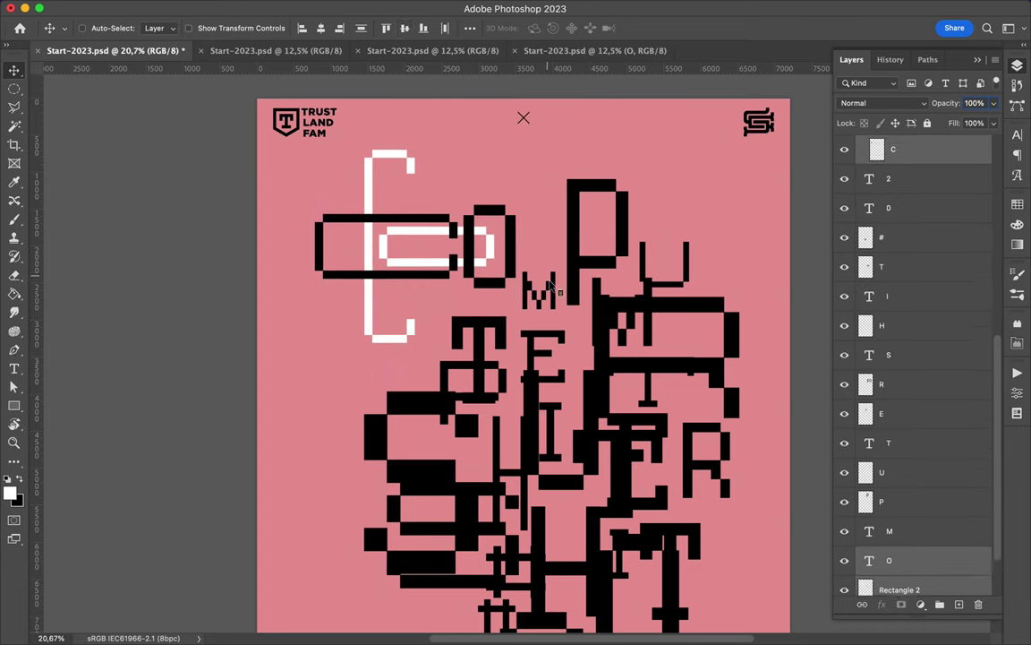
Align the small black M vertically with the centre of the C and O letters
double_click(539, 307)
key(Escape)
click(558, 299)
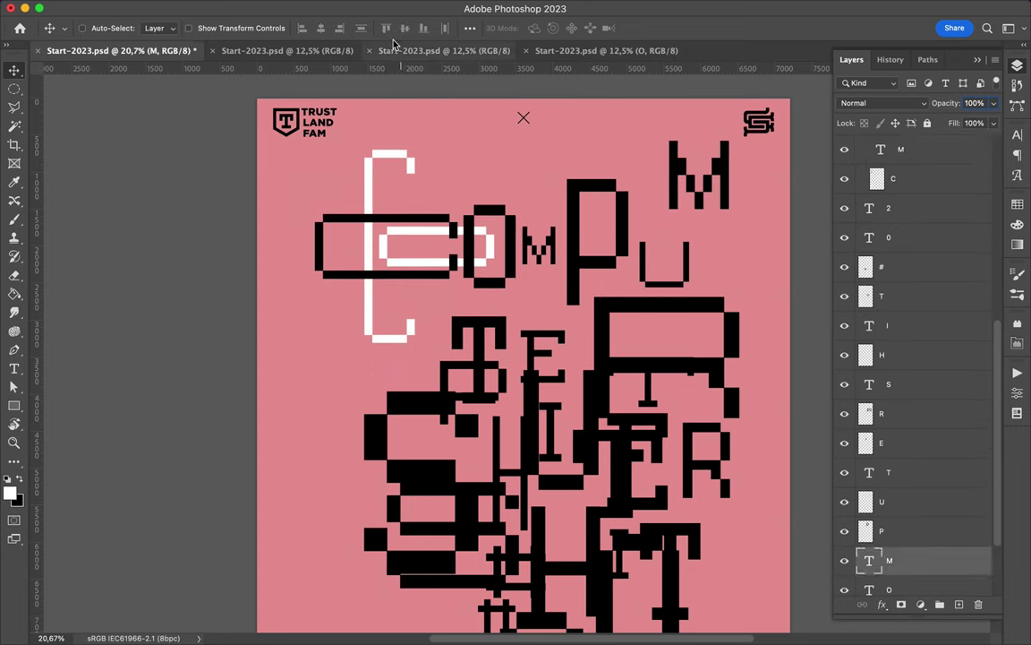
Recolour the large M white with a rectangle and place it beside the O, stacked beneath the small black M
key(u)
drag(652, 126, 736, 230)
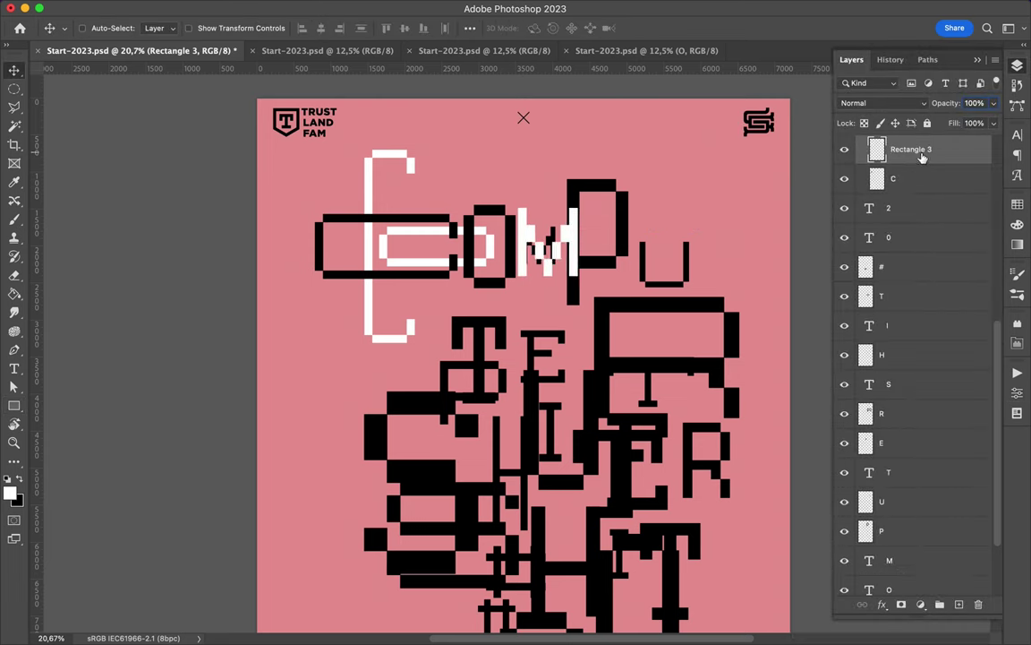
drag(922, 152, 913, 546)
Move the small black M onto the upper middle of the white M and enlarge it slightly to fit
click(555, 231)
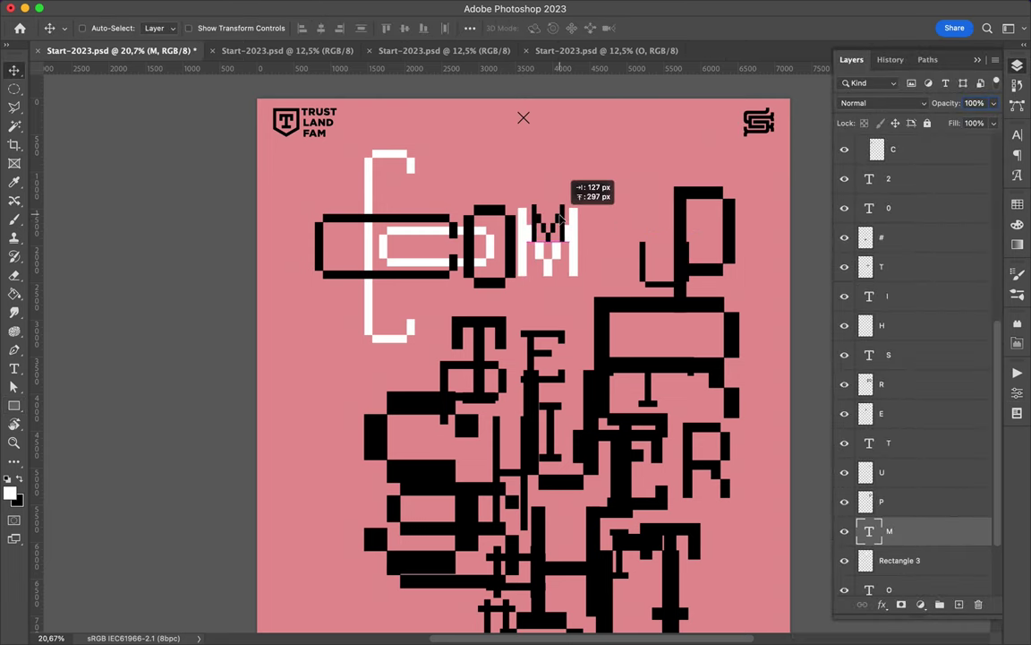
scroll(560, 218, up, 5)
key(super+t)
drag(583, 92, 586, 74)
key(Return)
scroll(633, 230, down, 3)
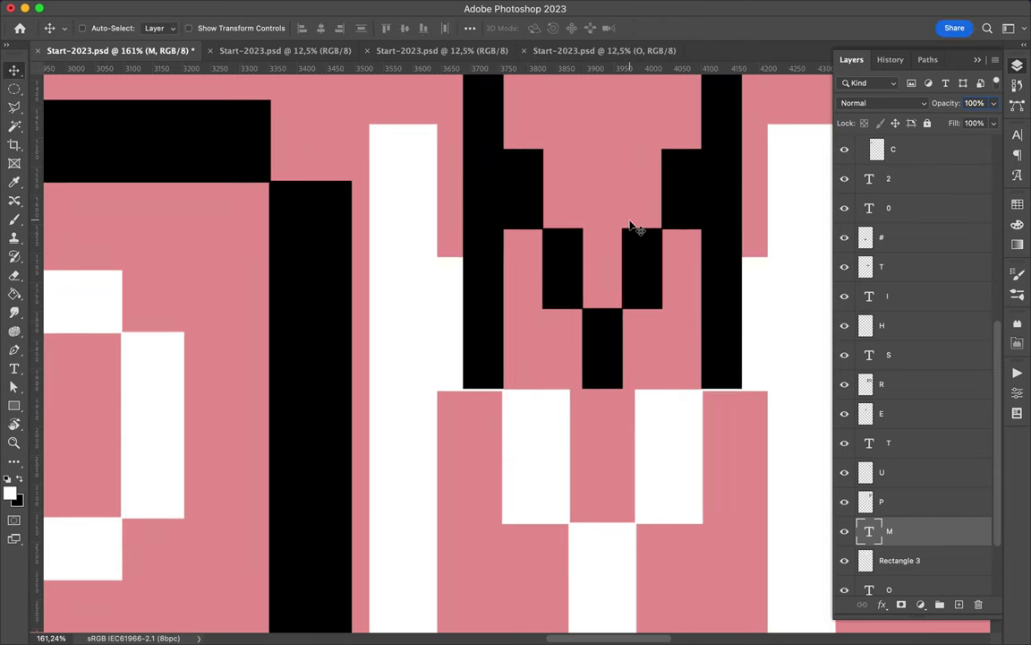
Place the black P against the right side of the white M and nudge the letters left toward the O
scroll(633, 230, down, 5)
drag(690, 361, 586, 358)
scroll(625, 340, up, 4)
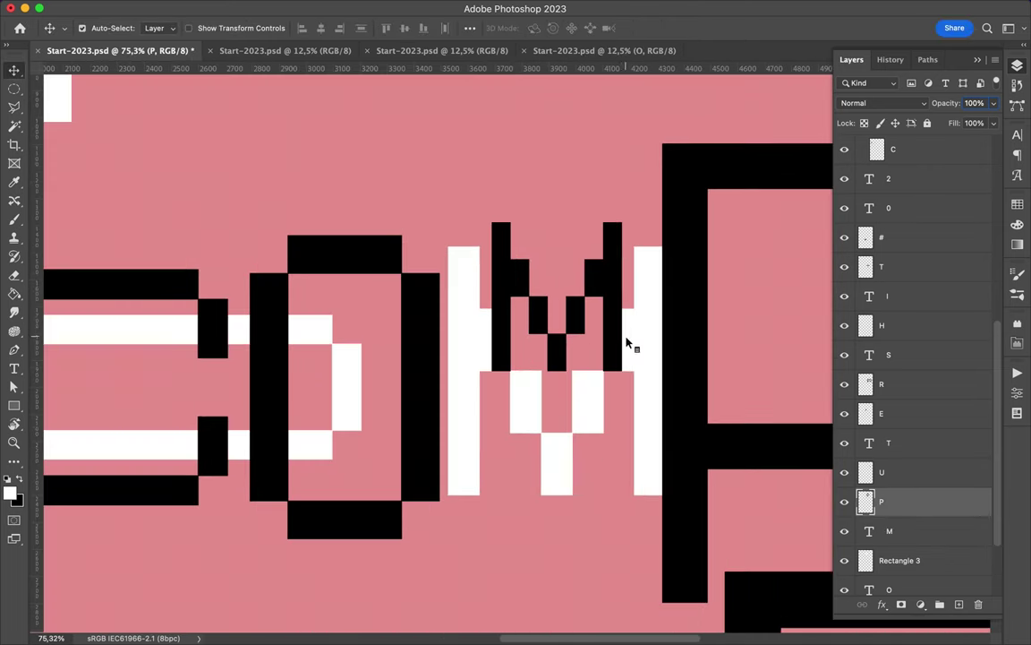
key(shift+Left)
key(shift+Left)
scroll(479, 458, up, 5)
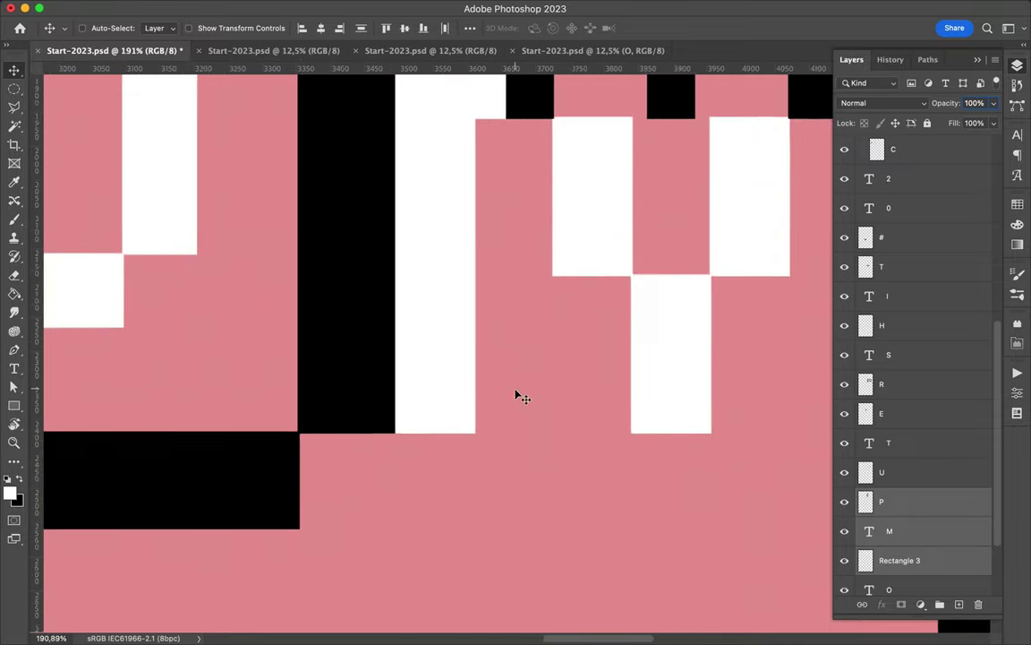
Draw a white rectangle about 1311 by 1258 px over the grouped P and merge it to recolour the letter white
scroll(522, 396, down, 8)
scroll(517, 396, down, 3)
key(u)
drag(470, 80, 667, 237)
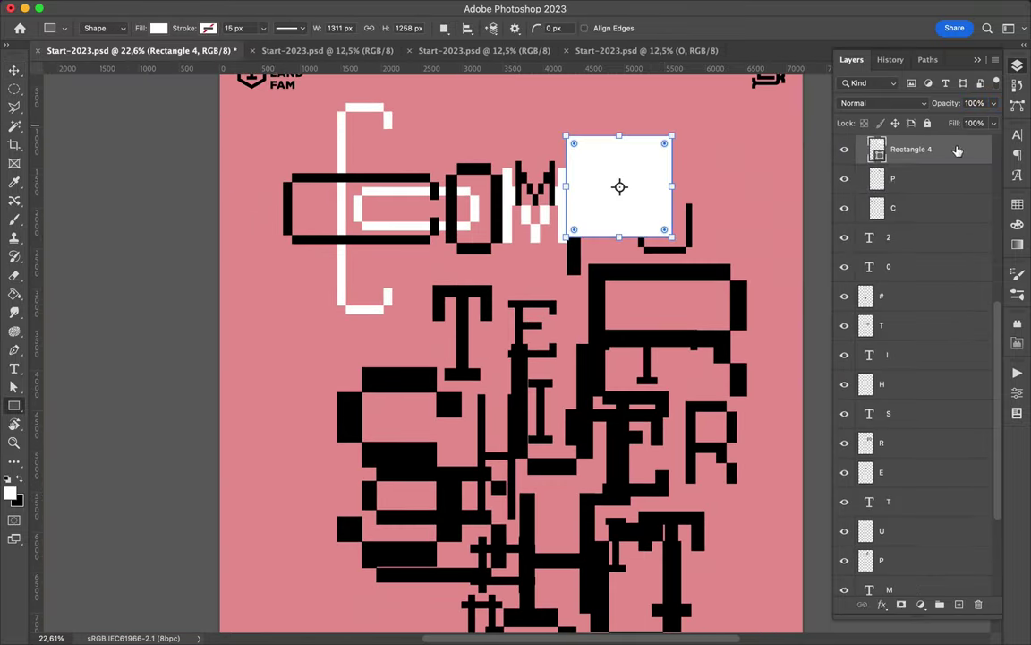
key(v)
Fit the white P against the inner edge of the black P and stack its layer beneath the black one
scroll(650, 129, up, 5)
key(ctrl+t)
drag(658, 420, 664, 427)
key(Return)
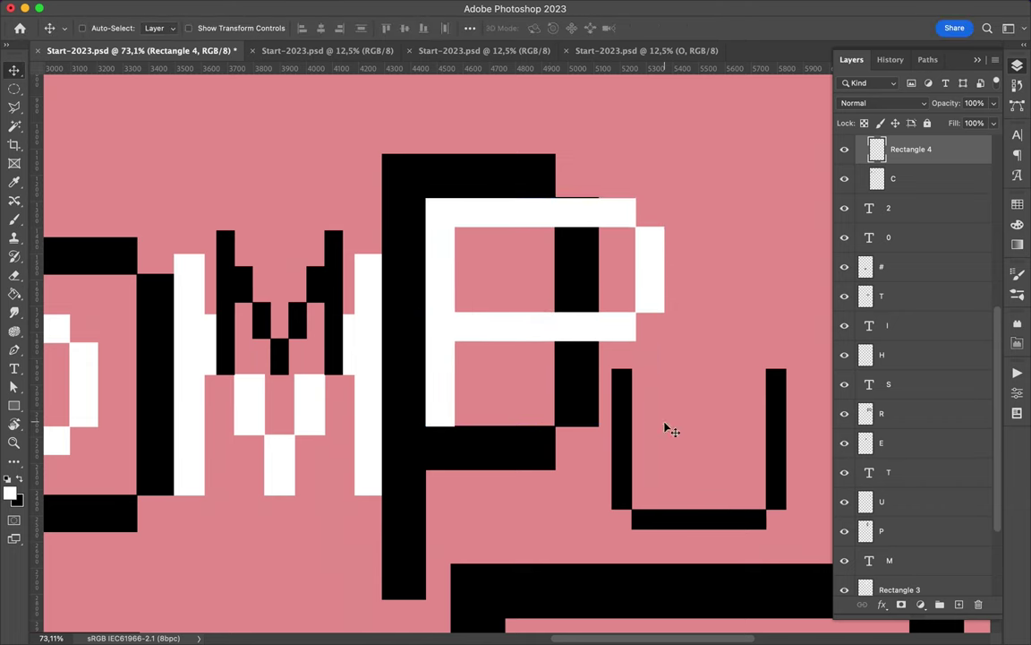
drag(923, 445, 923, 546)
Bring the large U beside the P and recolour it white with a rectangle about 1239 by 2046 px
scroll(686, 350, down, 5)
drag(537, 447, 608, 246)
drag(536, 185, 623, 339)
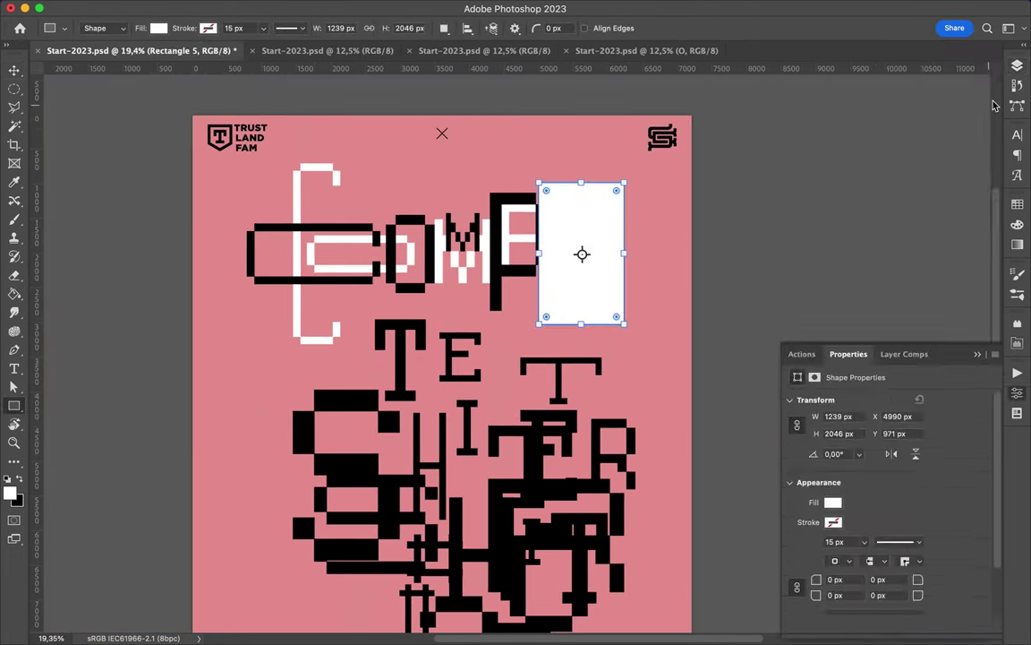
mouse_move(913, 148)
mouse_down()
mouse_move(939, 239)
mouse_move(931, 269)
mouse_up()
key(v)
drag(599, 280, 624, 280)
Scale and position the white U so its left stem adjoins the white P, with its layer beneath the black U
scroll(624, 281, up, 3)
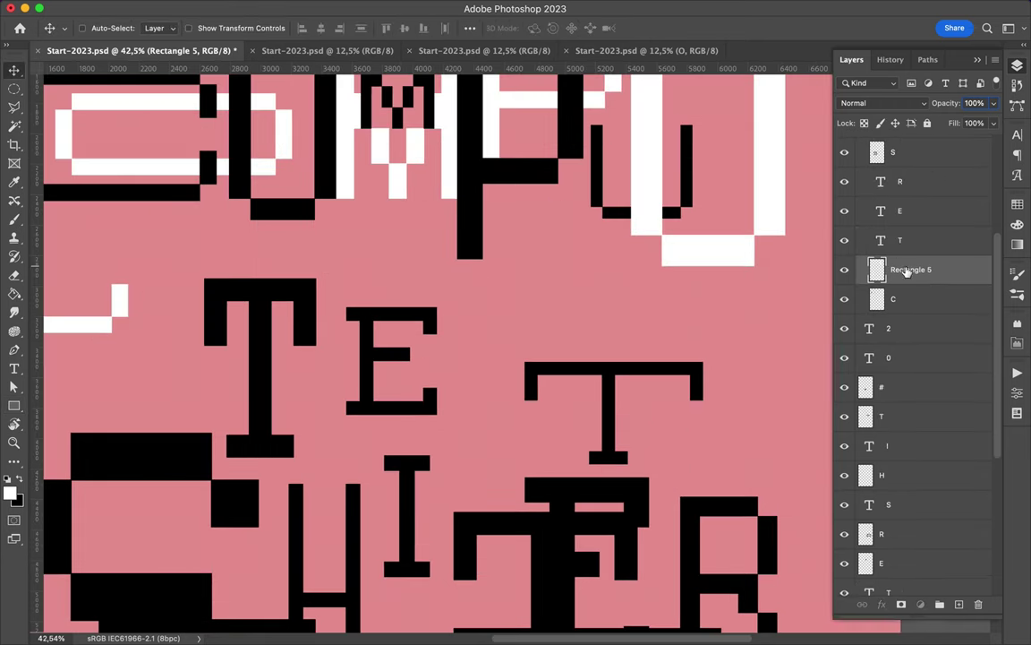
scroll(909, 537, up, 5)
scroll(716, 358, up, 3)
key(super+t)
drag(725, 222, 610, 287)
scroll(656, 384, up, 5)
key(Return)
scroll(665, 388, down, 5)
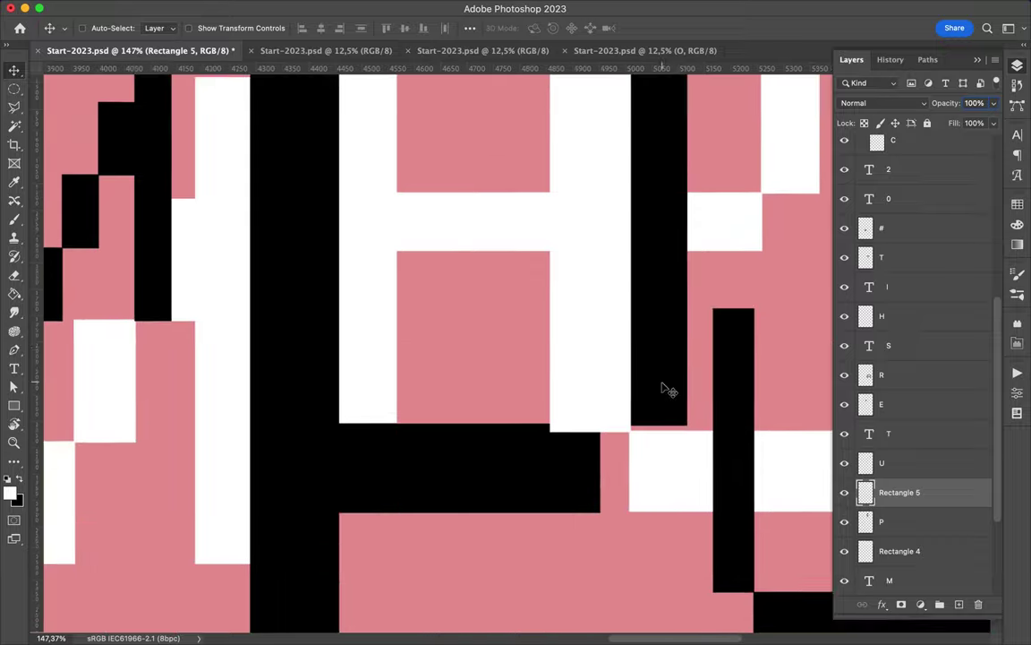
key(super+t)
drag(605, 490, 617, 503)
key(Return)
Move the black U into the base of the white U and scale it to about 68% to fit between the stems
scroll(618, 503, down, 2)
scroll(508, 371, down, 3)
drag(532, 335, 635, 330)
scroll(635, 329, up, 4)
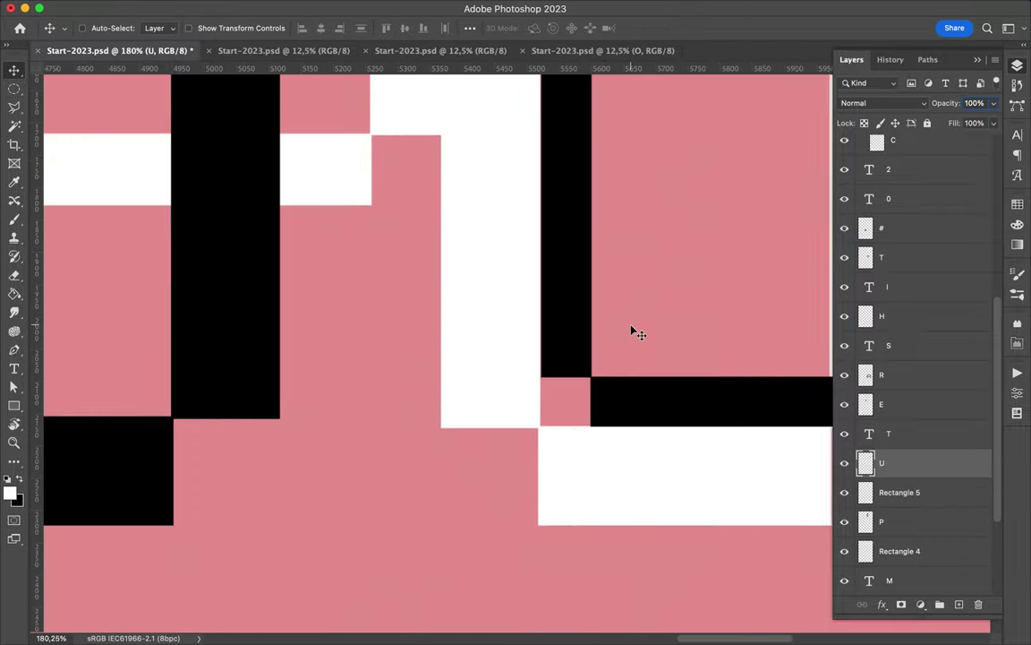
scroll(633, 329, down, 3)
key(super+t)
drag(572, 166, 486, 241)
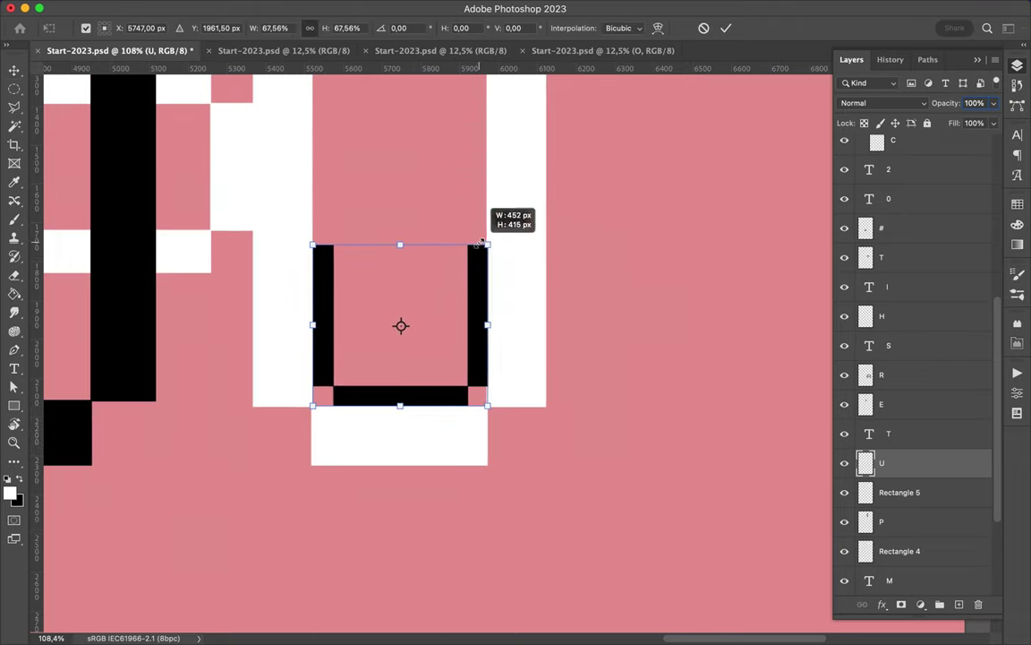
scroll(483, 243, up, 5)
scroll(479, 244, up, 5)
key(Return)
Fine-tune the black U's size so its edges match the inner edges of the white U
scroll(564, 166, right, 5)
scroll(564, 166, left, 5)
key(super+t)
drag(590, 157, 595, 152)
key(Return)
scroll(594, 152, down, 5)
scroll(670, 173, up, 1)
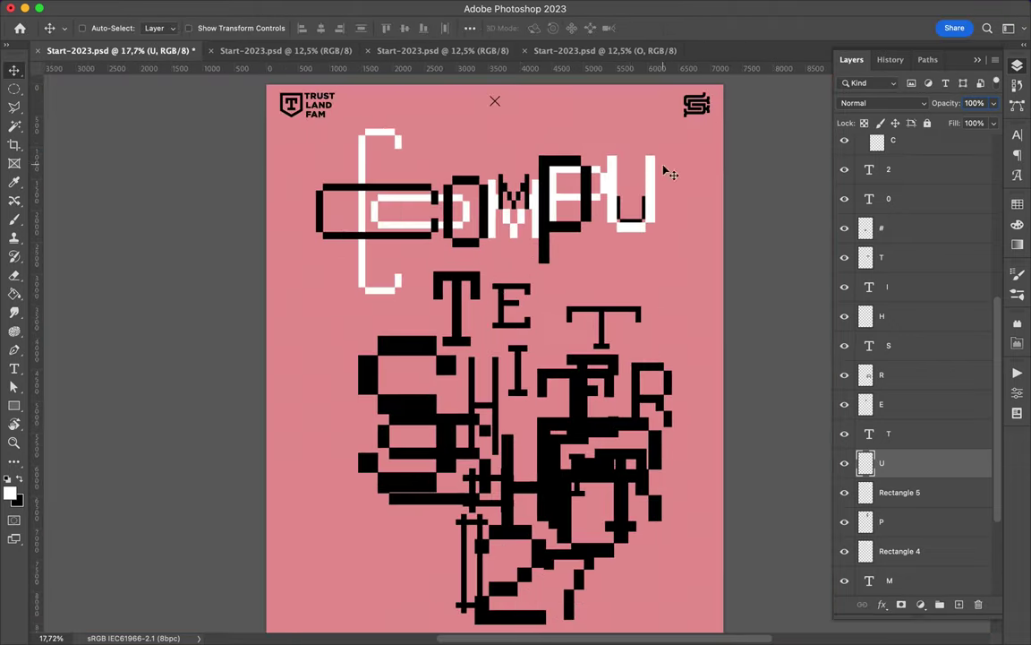
Set the Smudge brush size to 1040 px and stretch the black U's stems upward
scroll(521, 145, up, 2)
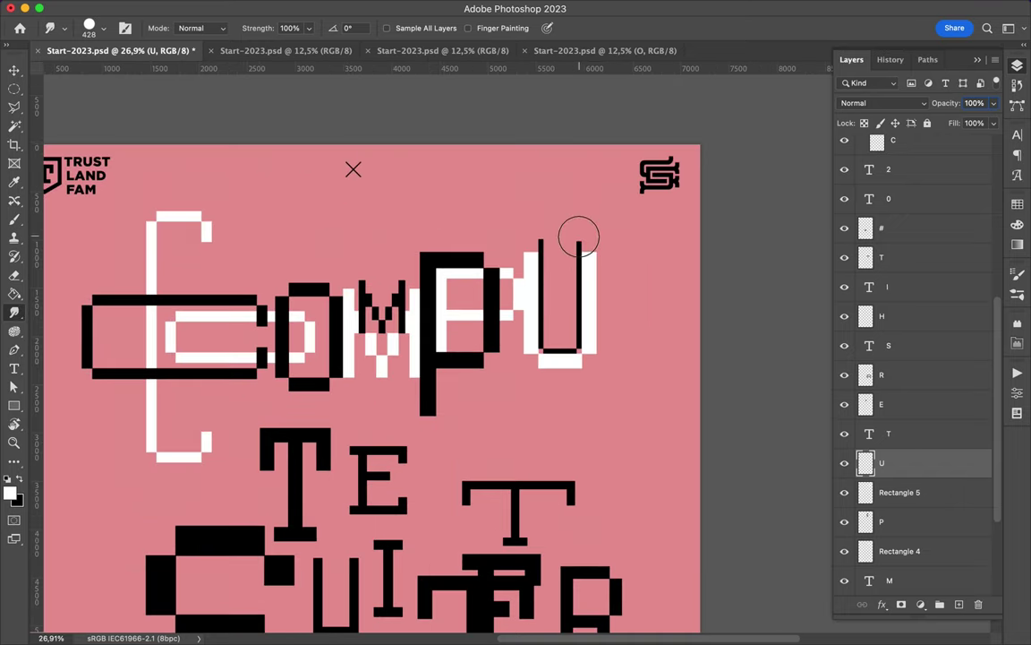
click(101, 29)
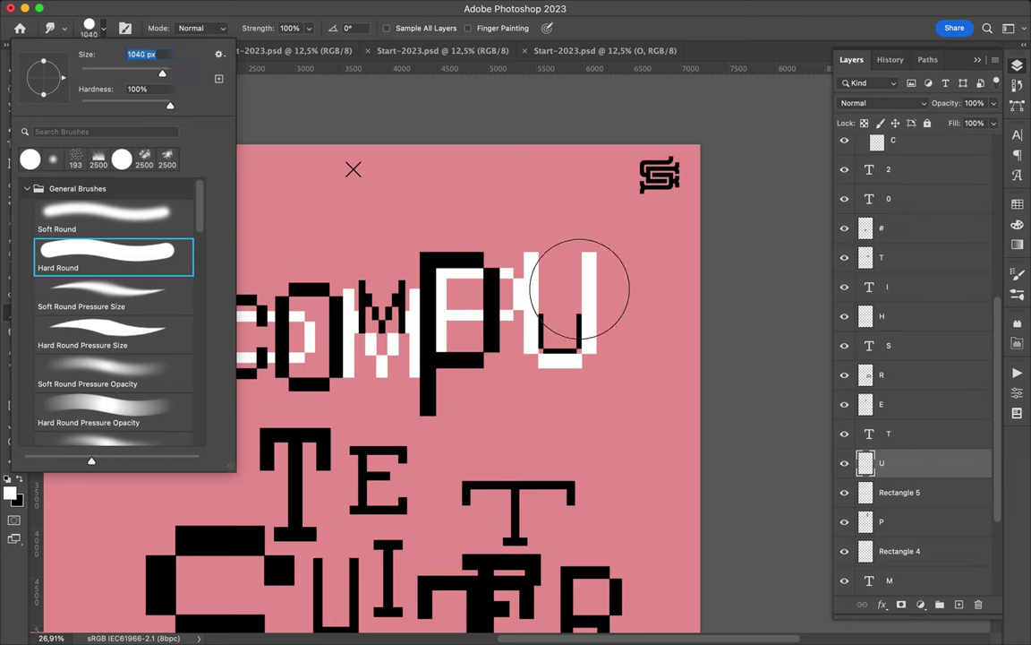
key(Return)
scroll(414, 391, down, 2)
Move the black T over the lower end of the white C and convert its layer to a Smart Object
key(v)
click(427, 410)
key(ctrl+t)
scroll(338, 382, up, 5)
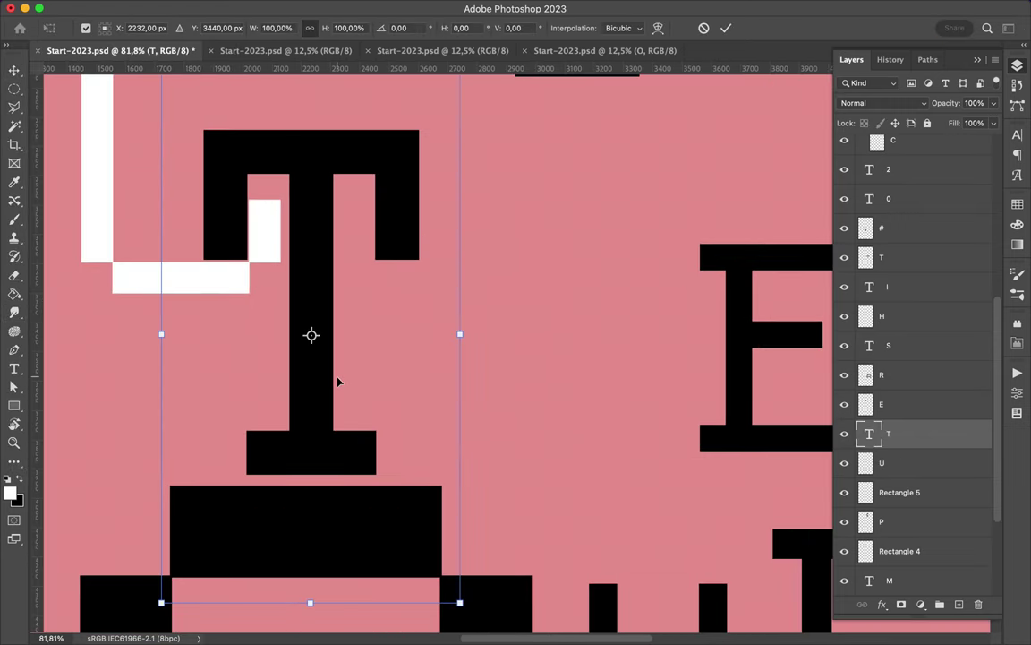
right_click(882, 434)
click(788, 520)
Scale the black T to about 79% and fit its left arm around the lower hook of the white C
drag(416, 131, 405, 156)
scroll(519, 349, up, 3)
drag(84, 513, 110, 496)
drag(352, 288, 339, 293)
drag(85, 294, 93, 296)
drag(339, 293, 330, 302)
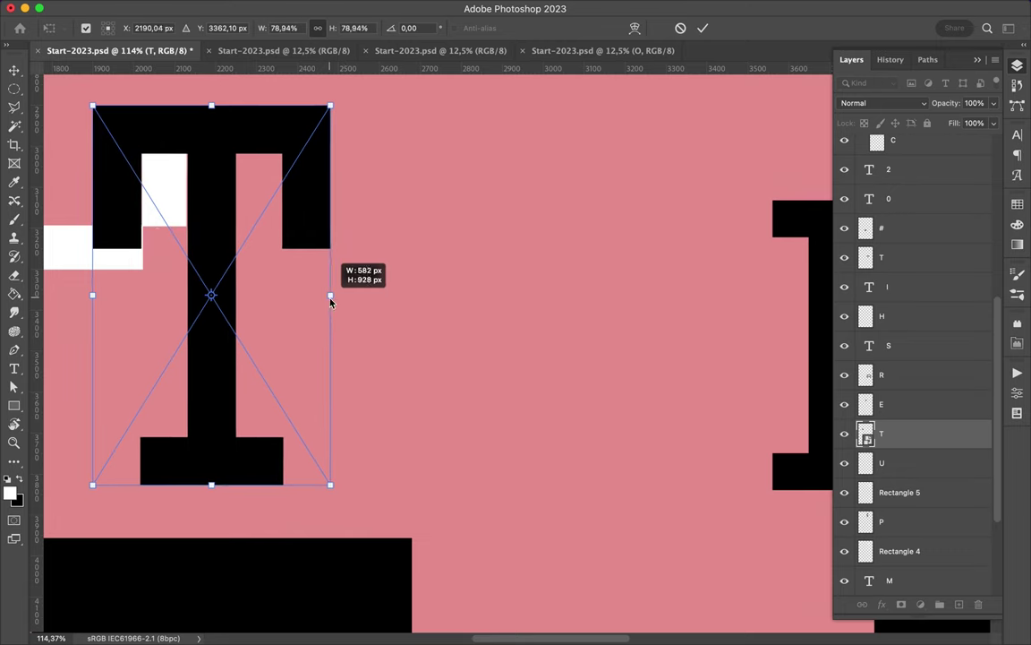
Refine the T's scale to about 77% and align its arm and stem with the white C's hook
scroll(330, 303, up, 6)
scroll(532, 410, left, 4)
drag(309, 380, 292, 380)
drag(489, 281, 501, 281)
drag(772, 374, 770, 377)
scroll(538, 340, down, 2)
drag(537, 340, 536, 288)
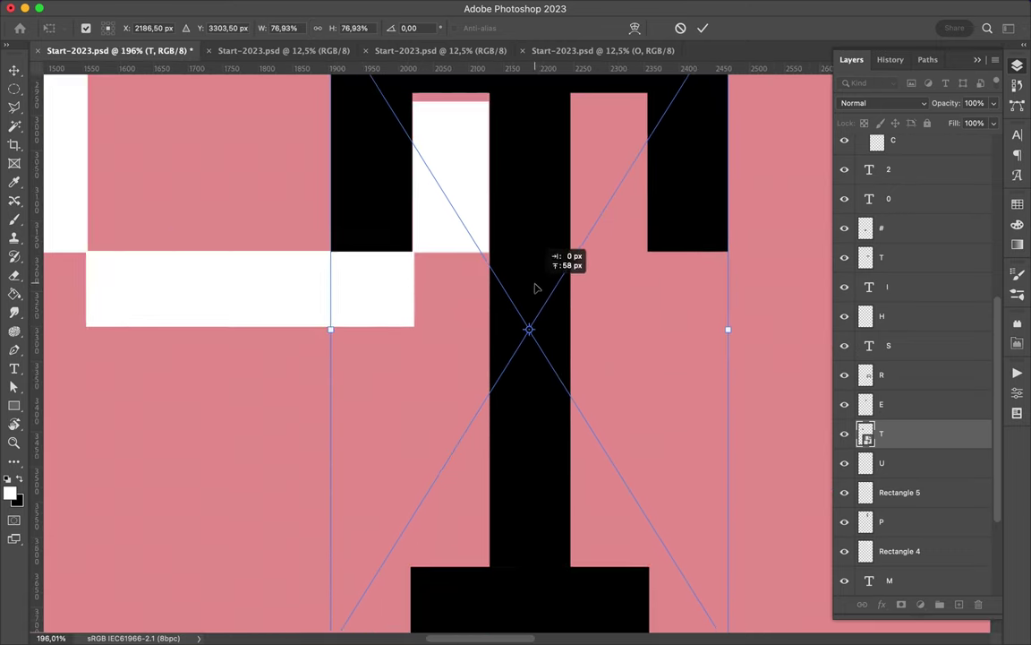
key(Return)
key(ctrl+t)
key(Return)
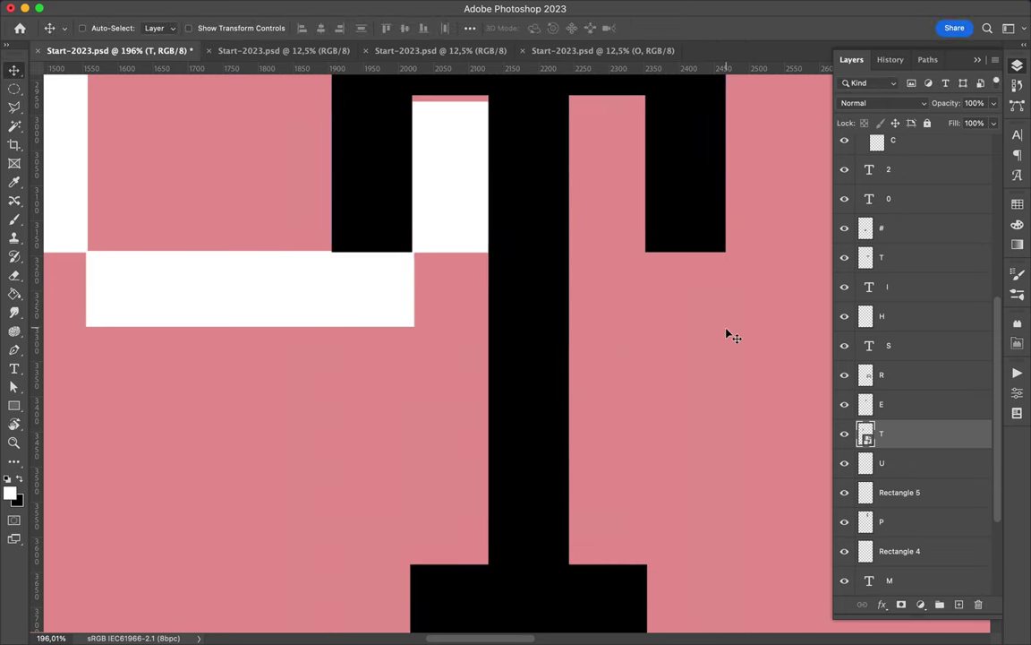
Copy the T from the yellow poster document into the pink poster and place it near the black T
scroll(729, 333, down, 3)
scroll(733, 327, down, 2)
key(ctrl+0)
scroll(661, 295, up, 2)
drag(661, 295, 595, 377)
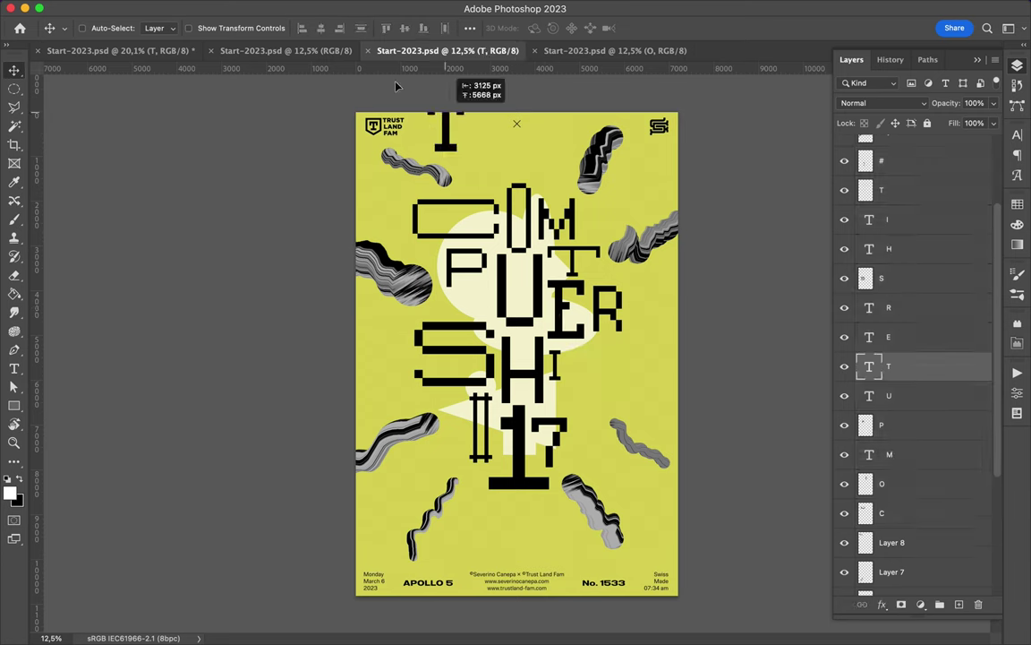
key(ctrl+Tab)
key(ctrl+Tab)
drag(475, 267, 468, 280)
Recolour the copied T white with a clipped rectangle and send it behind all letters, just above the Background layer
drag(433, 202, 511, 307)
key(super+alt+g)
mouse_move(904, 150)
mouse_down()
mouse_move(927, 548)
mouse_move(908, 555)
mouse_up()
key(v)
scroll(495, 190, up, 5)
drag(467, 311, 367, 260)
key(super+shift+bracketleft)
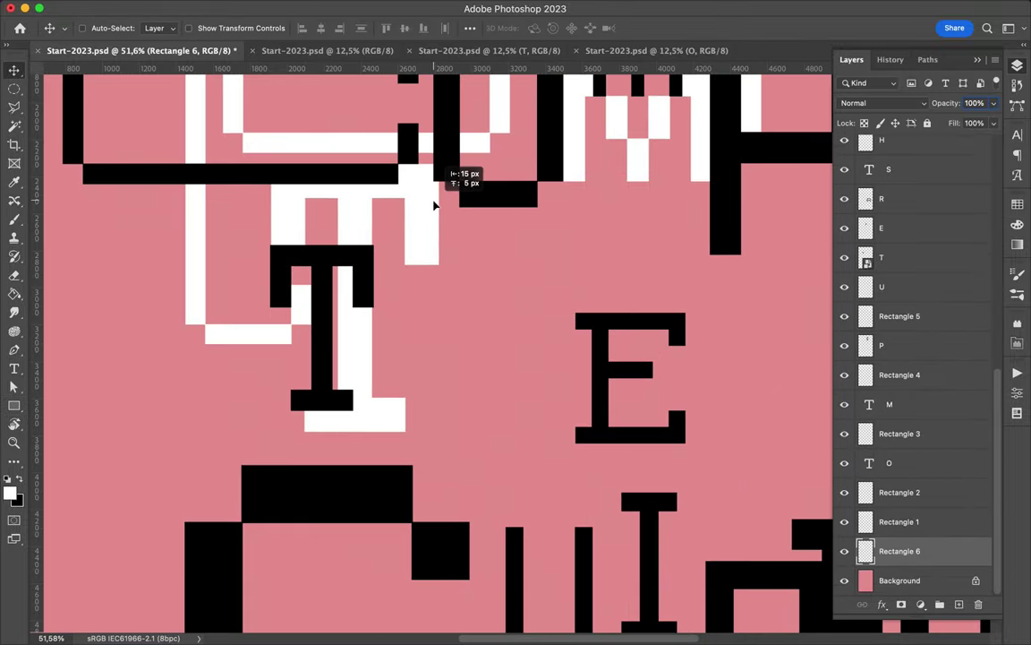
Reduce the white T slightly and nudge it left beneath the wide black C
key(super+t)
drag(429, 428, 430, 431)
key(Return)
key(shift+Left)
key(shift+Left)
key(shift+Left)
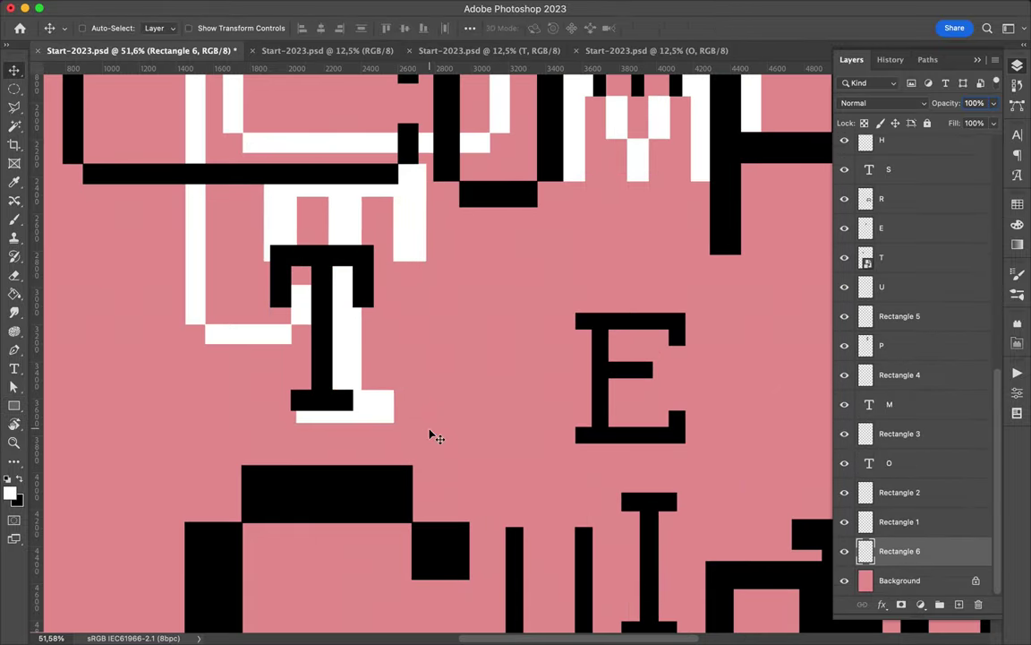
Free-transform the white T so its base lines up with the left edge of the black T's base
scroll(386, 321, up, 3)
scroll(387, 322, down, 3)
scroll(380, 323, up, 2)
key(super+t)
drag(305, 604, 309, 608)
key(Return)
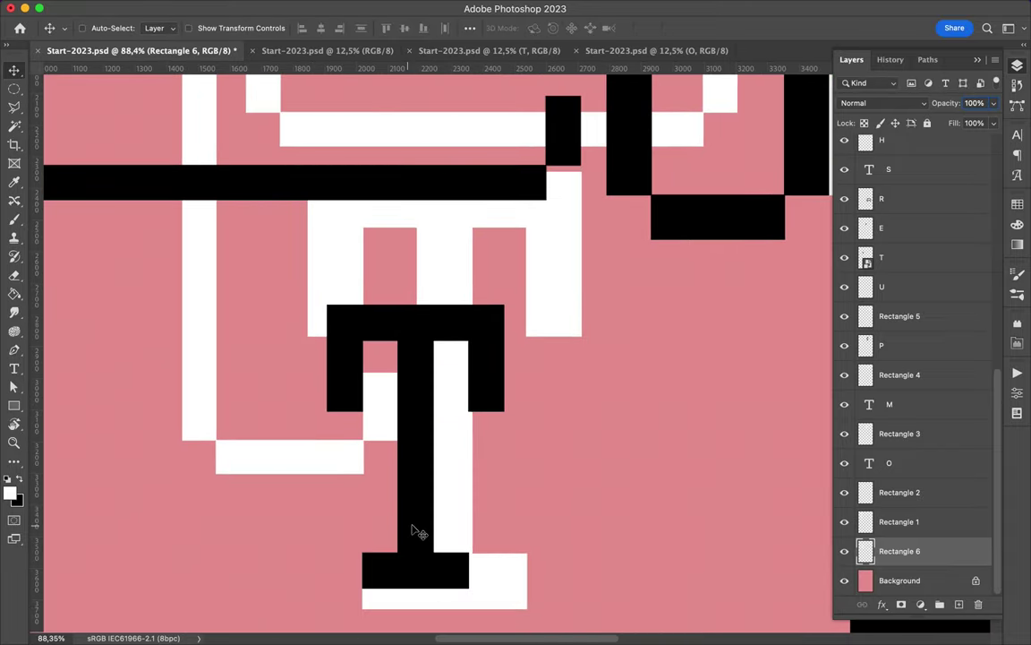
Set the Smudge brush size to 2120 px and touch up the white T
scroll(438, 280, down, 3)
click(89, 28)
key(Return)
key(v)
scroll(472, 388, down, 3)
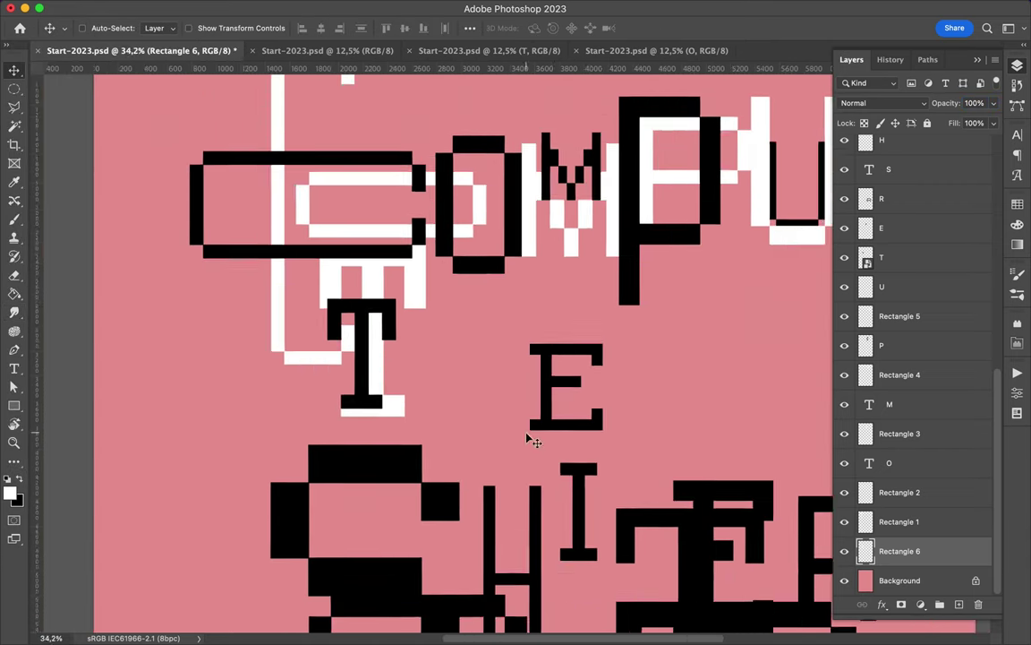
Move the large black E beside the T and place the smaller E, recoloured white, over its open side
mouse_move(600, 466)
mouse_down()
mouse_move(459, 309)
mouse_move(467, 305)
mouse_up()
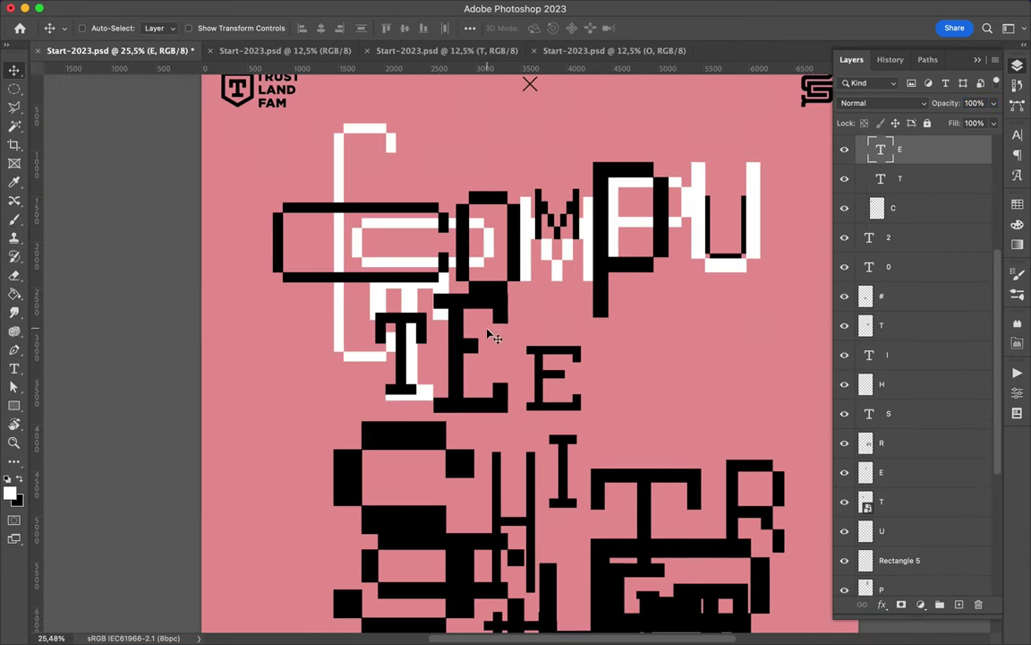
mouse_move(524, 344)
mouse_down()
mouse_move(474, 333)
mouse_move(530, 398)
mouse_up()
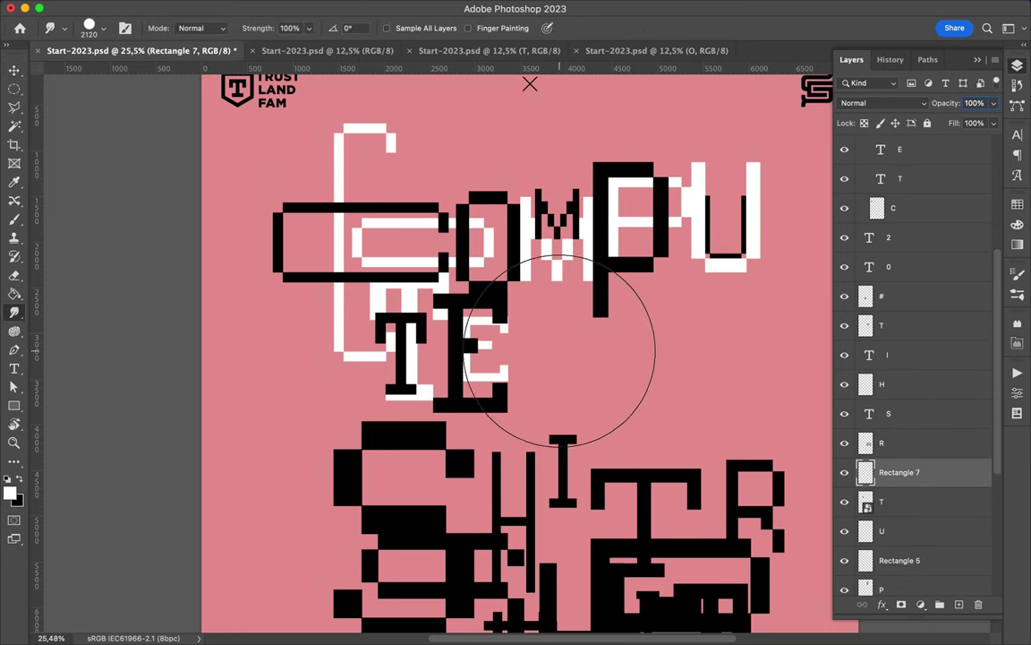
scroll(524, 358, up, 4)
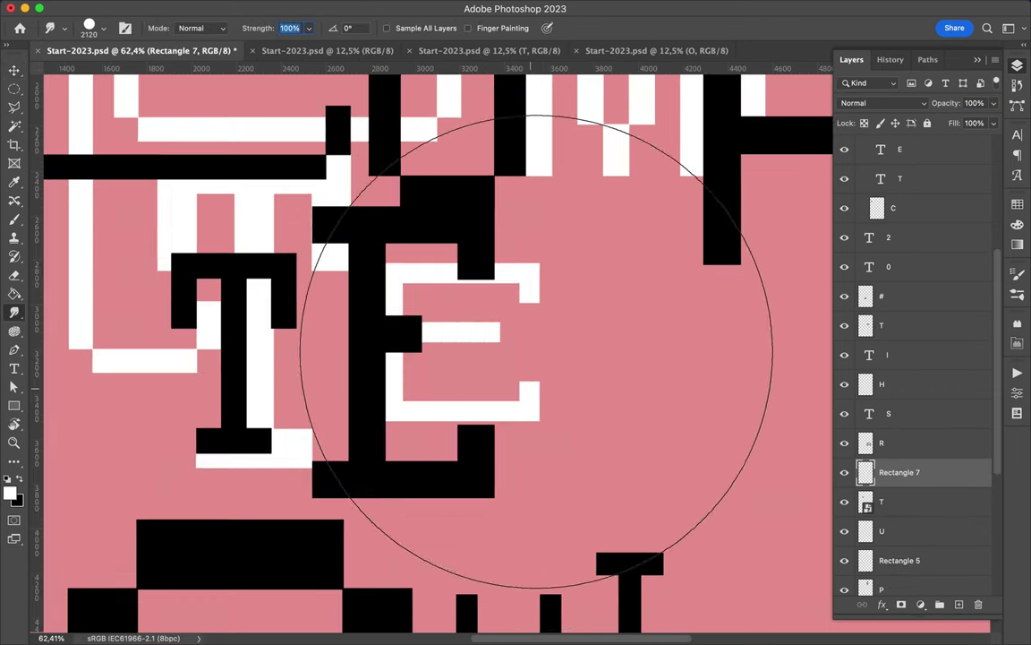
Adjust the white E's position and scale so it fits against the inside of the black E
click(11, 67)
drag(528, 283, 530, 297)
key(ctrl+t)
drag(536, 426, 525, 423)
key(Return)
Move the large black R beneath the P, directly beside the E
scroll(540, 433, down, 5)
drag(597, 417, 653, 244)
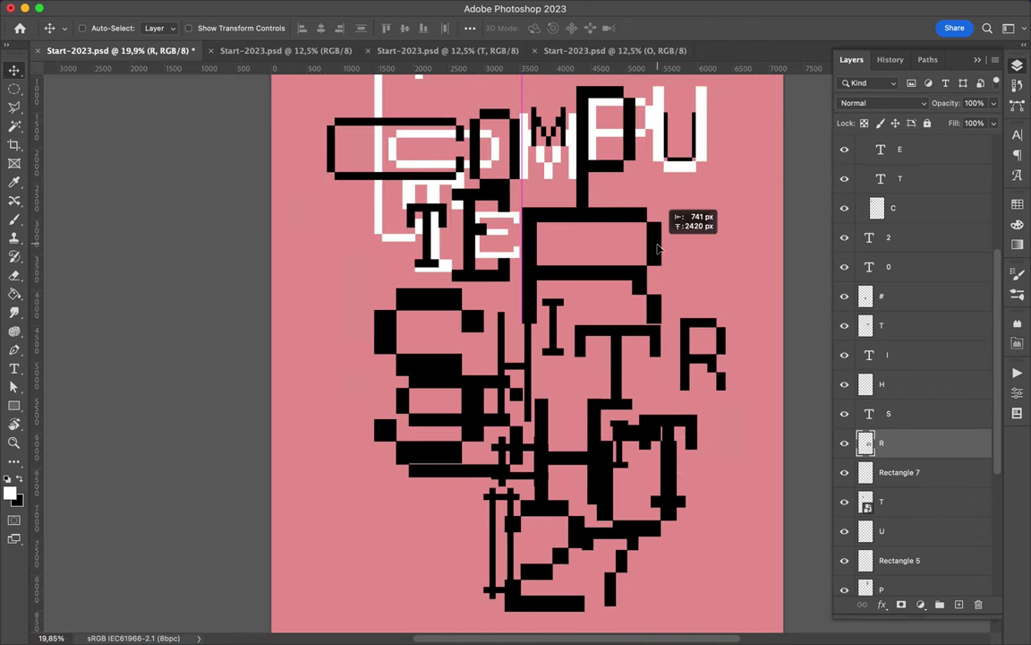
scroll(662, 253, up, 5)
scroll(576, 246, down, 6)
Place the smaller R inside the black R's bowl and recolour it white with a clipped rectangle
drag(649, 524, 421, 376)
key(ctrl+t)
key(Return)
right_click(895, 148)
click(817, 423)
key(u)
drag(333, 311, 437, 415)
key(ctrl+alt+g)
Scale and widen the white R to fit the height of the black R's bowl, and move its layer beneath the T
scroll(459, 395, up, 3)
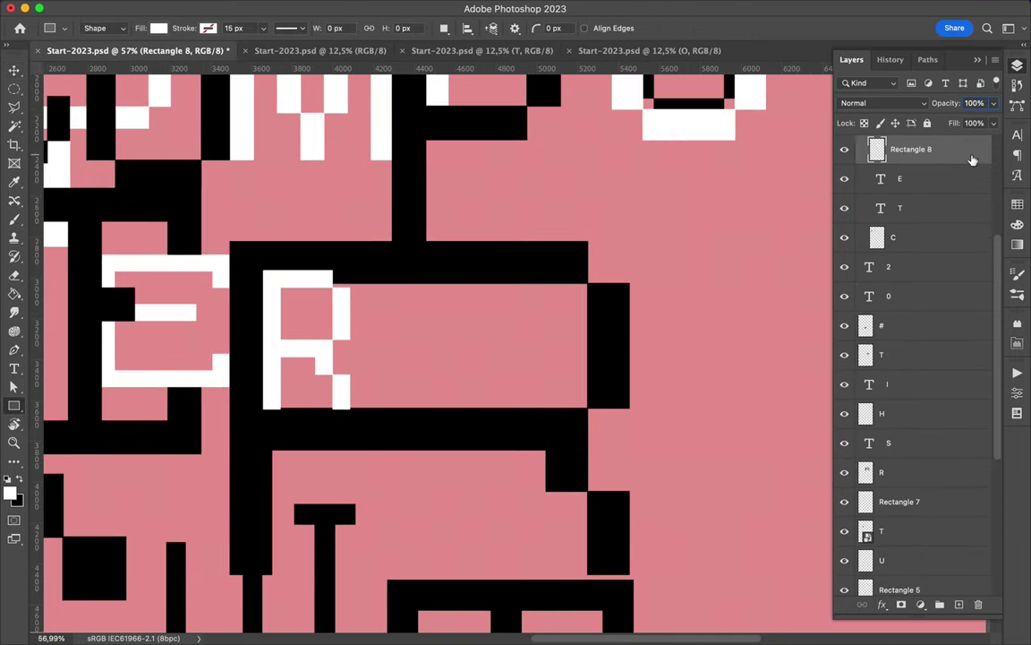
key(ctrl+t)
scroll(288, 347, up, 3)
key(Return)
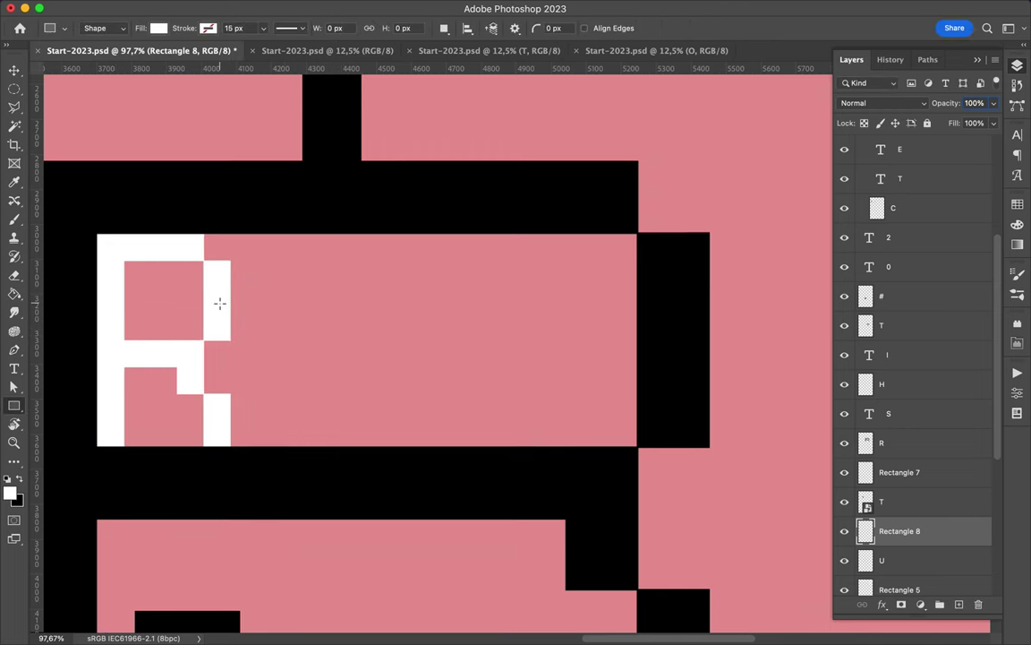
scroll(404, 328, down, 5)
key(v)
drag(501, 431, 506, 353)
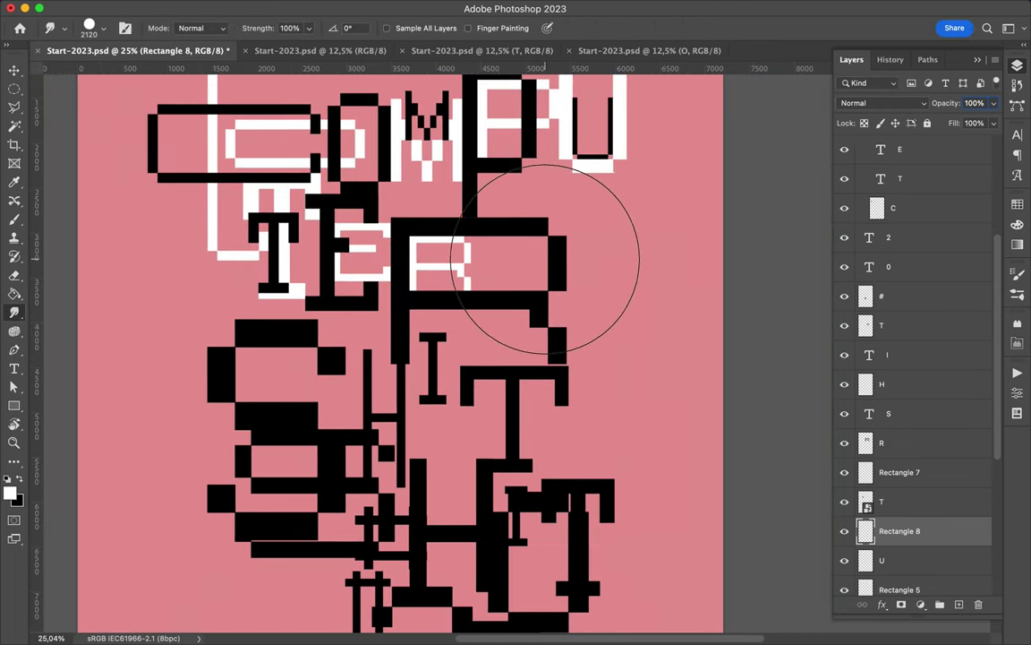
scroll(464, 370, down, 2)
scroll(335, 411, up, 2)
Move the large black S up so its top bar meets the base of the T
drag(335, 411, 240, 291)
scroll(322, 392, up, 3)
key(super+t)
key(Return)
scroll(324, 525, down, 1)
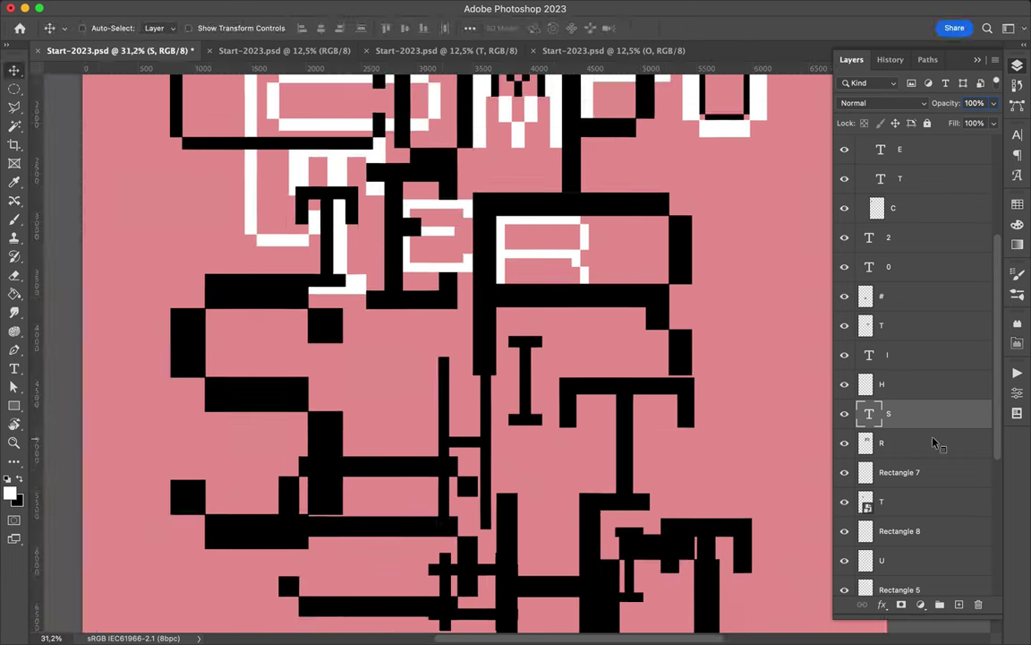
Scale down the black S while keeping its top bar attached beneath the T's base
key(super+t)
drag(255, 564, 255, 526)
scroll(255, 527, up, 2)
drag(118, 509, 113, 436)
key(Return)
scroll(114, 433, up, 10)
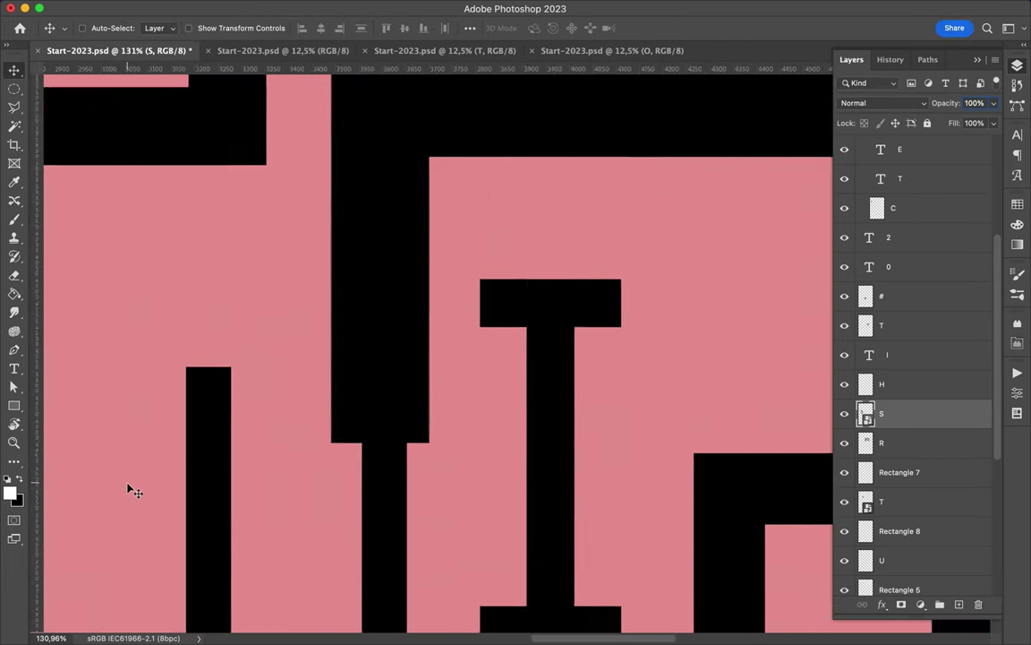
scroll(113, 434, down, 12)
scroll(327, 376, down, 3)
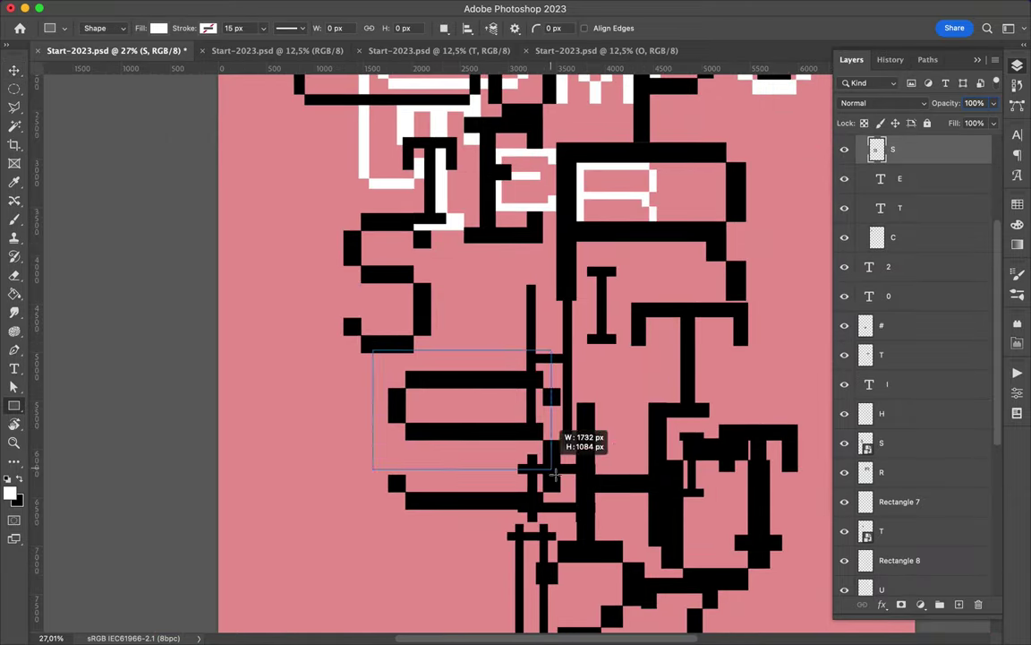
Recolour the wide S white, overlap it with the black S, and move its layer below Rectangle 8
drag(516, 428, 578, 517)
key(v)
drag(483, 427, 452, 329)
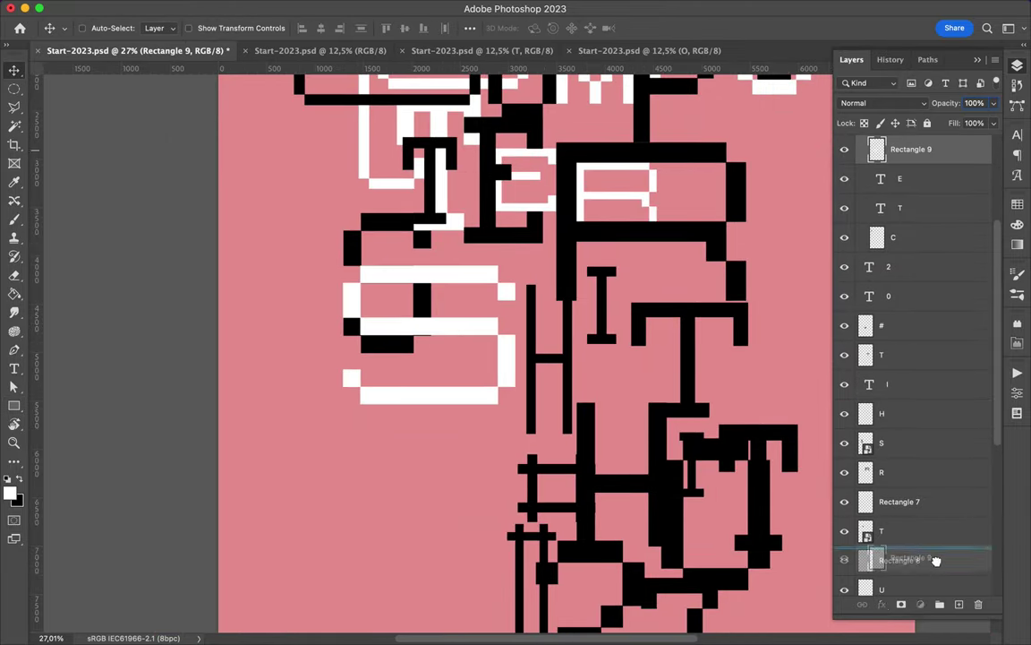
drag(940, 506, 936, 575)
scroll(309, 282, up, 6)
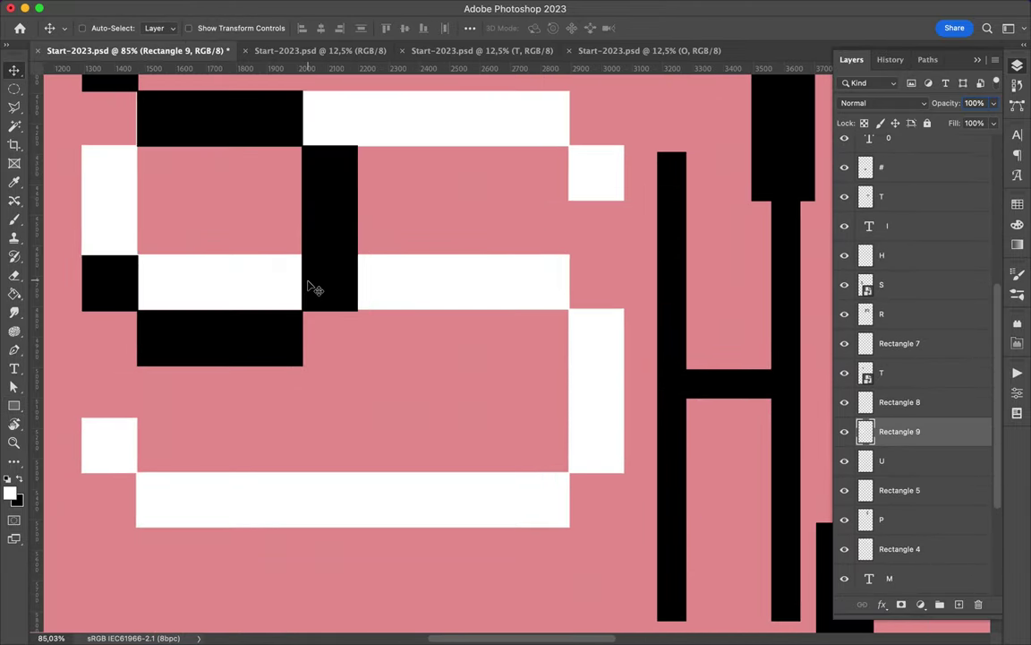
scroll(309, 285, down, 6)
Move the large black H over the lower end of the white S and nudge it sideways into alignment
drag(570, 383, 430, 352)
scroll(430, 352, up, 5)
key(Left)
key(Left)
key(Left)
key(Left)
key(Left)
key(Left)
key(Left)
scroll(431, 351, down, 4)
Recolour the narrow H white with a rectangle and fit it against the black H's outer leg with their bases aligned
mouse_move(539, 306)
mouse_down()
mouse_move(555, 304)
mouse_move(552, 383)
mouse_move(621, 502)
mouse_up()
scroll(562, 537, up, 3)
drag(562, 548, 561, 555)
scroll(561, 555, up, 5)
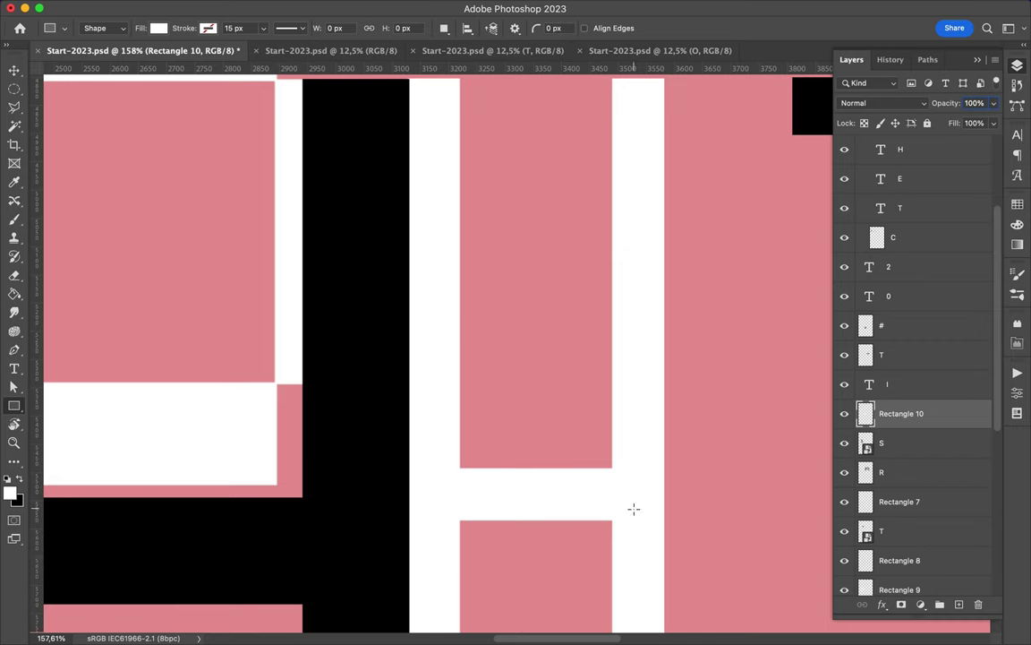
key(v)
scroll(633, 508, down, 8)
click(671, 454)
key(Return)
scroll(672, 456, down, 6)
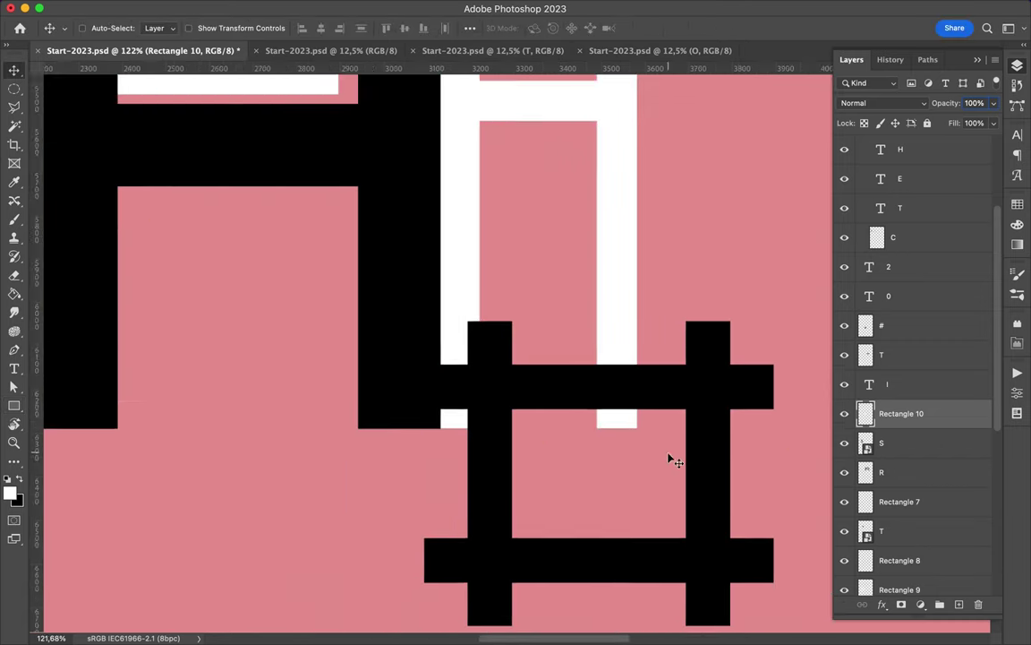
Move the black I beside the white H and make a wider copy of it
drag(592, 363, 550, 312)
click(474, 273)
click(548, 253)
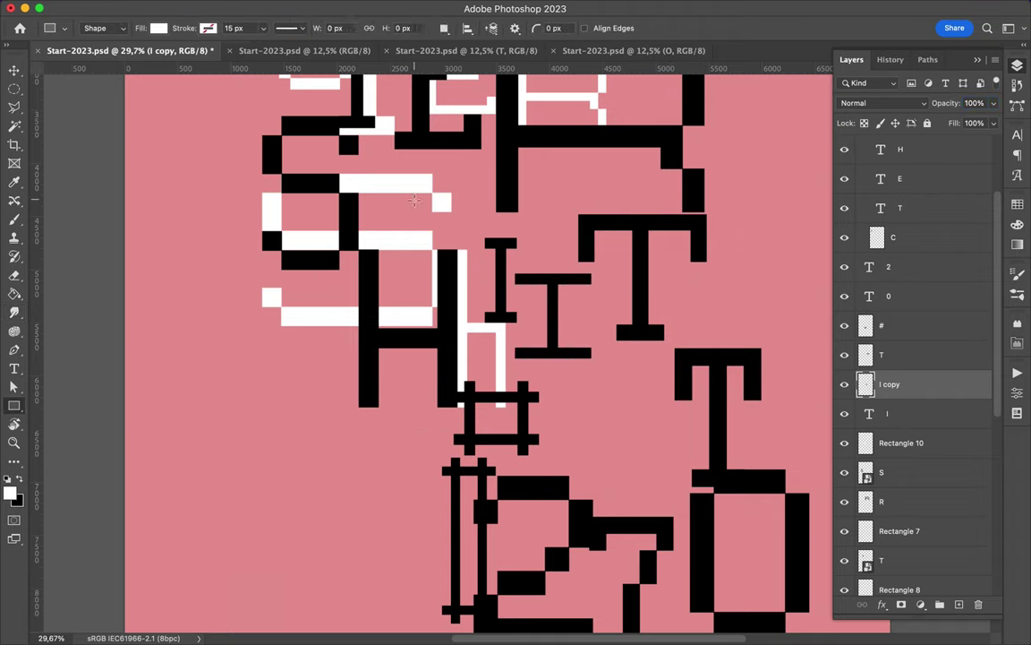
Recolour the wider I copy white and place it against the black I, with its layer below the white H
drag(507, 254, 603, 363)
key(ctrl+e)
key(v)
drag(548, 299, 565, 345)
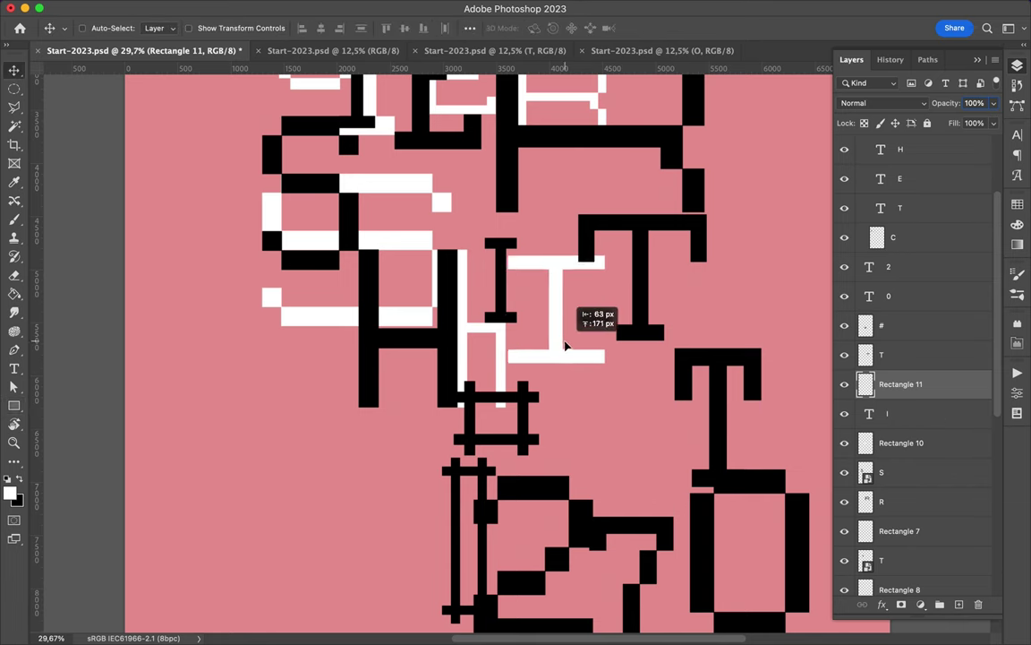
key(ctrl+bracketleft)
key(ctrl+bracketleft)
scroll(565, 340, up, 3)
scroll(535, 337, down, 3)
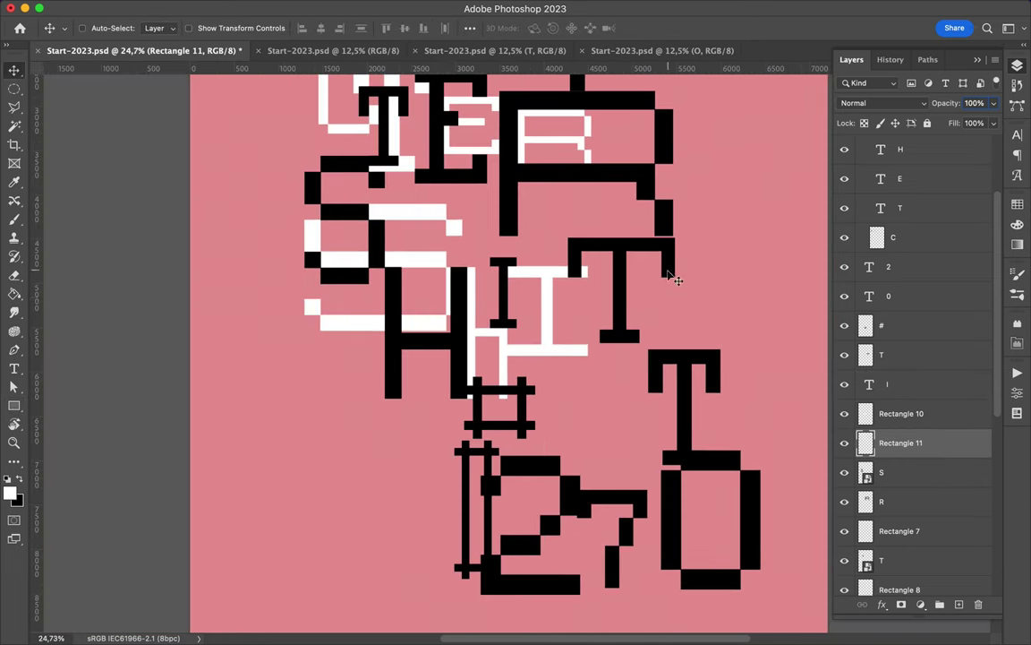
Scale the upper black T to 109.28% so its top bar sits directly under the black R's leg
ctrl+click(626, 307)
scroll(626, 318, up, 2)
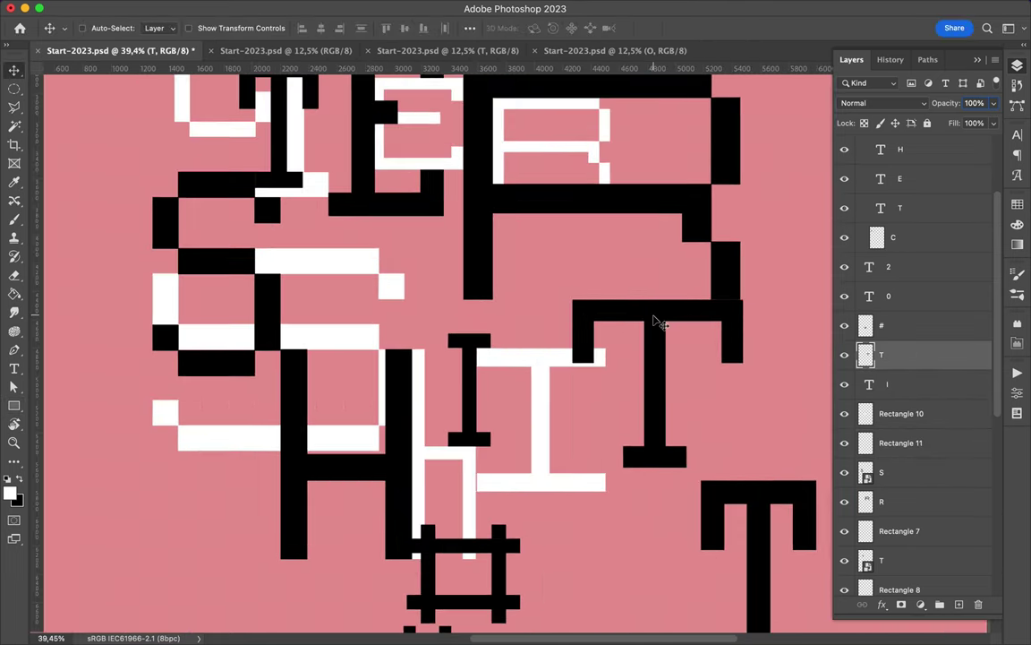
key(ctrl+t)
scroll(562, 477, up, 2)
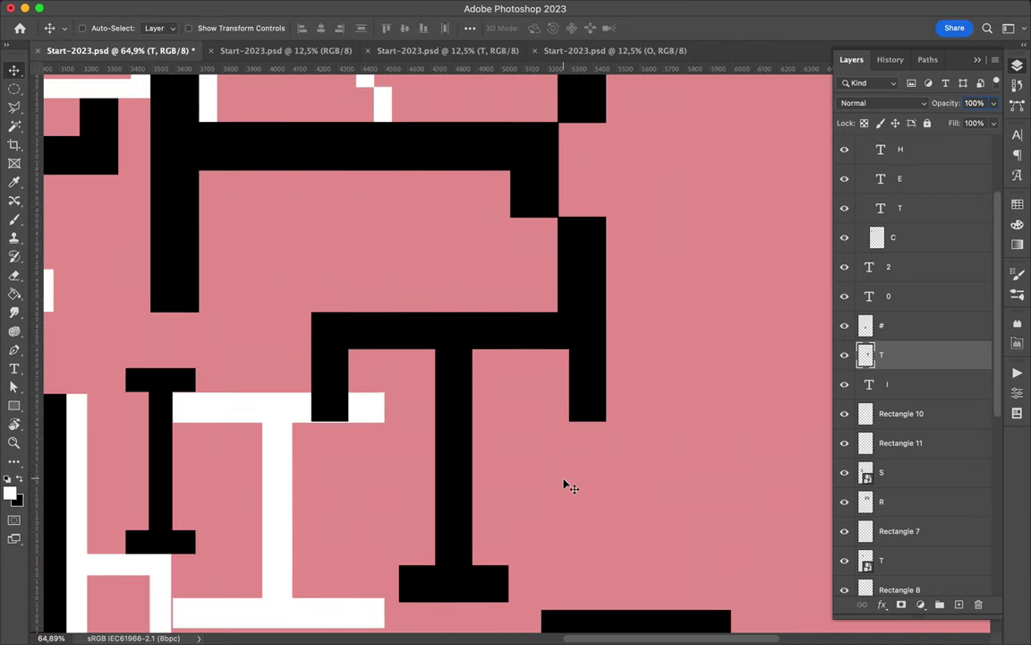
drag(326, 517, 312, 530)
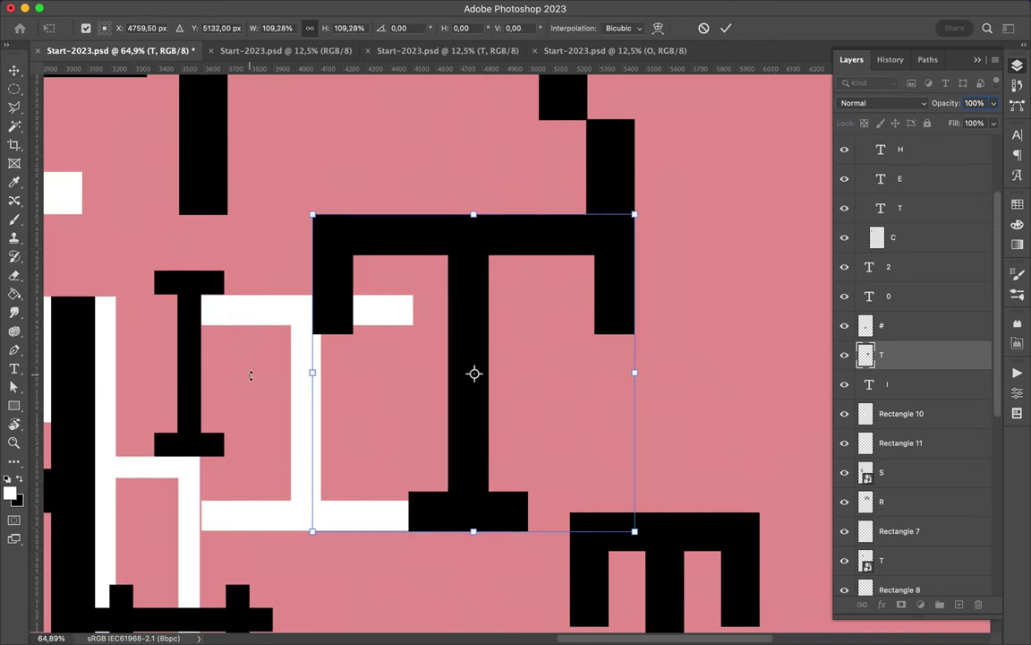
key(Return)
scroll(334, 501, down, 2)
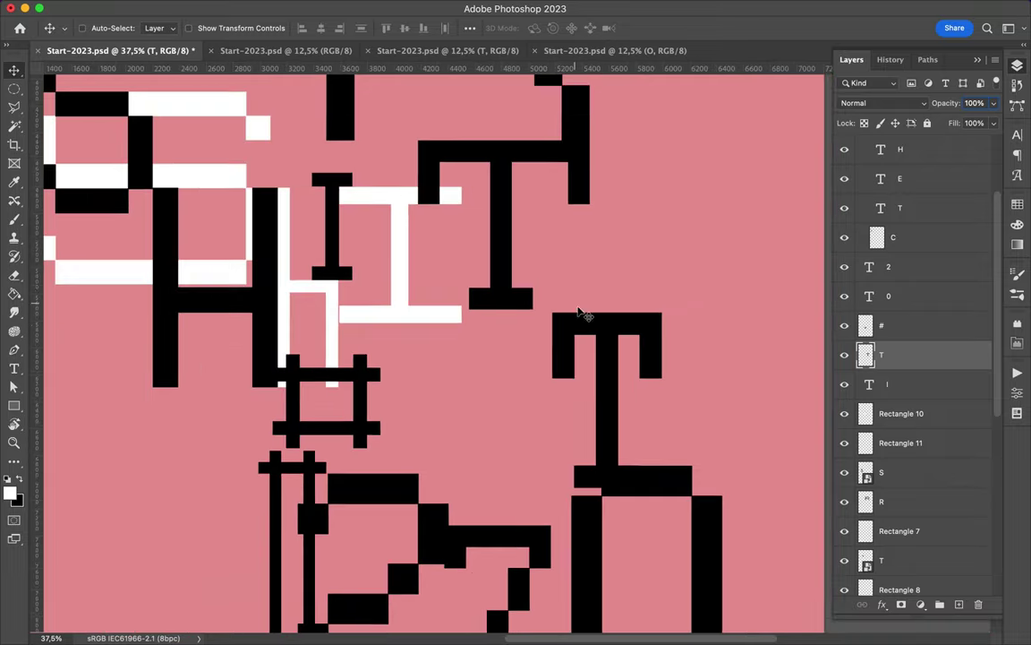
Recolour the remaining T white with a clipped rectangle and place it behind the black T, offset downward
ctrl+click(562, 269)
drag(533, 281, 686, 491)
key(ctrl+alt+g)
key(v)
mouse_move(631, 368)
mouse_down()
mouse_move(519, 273)
mouse_move(517, 216)
mouse_move(501, 248)
mouse_up()
scroll(505, 252, down, 3)
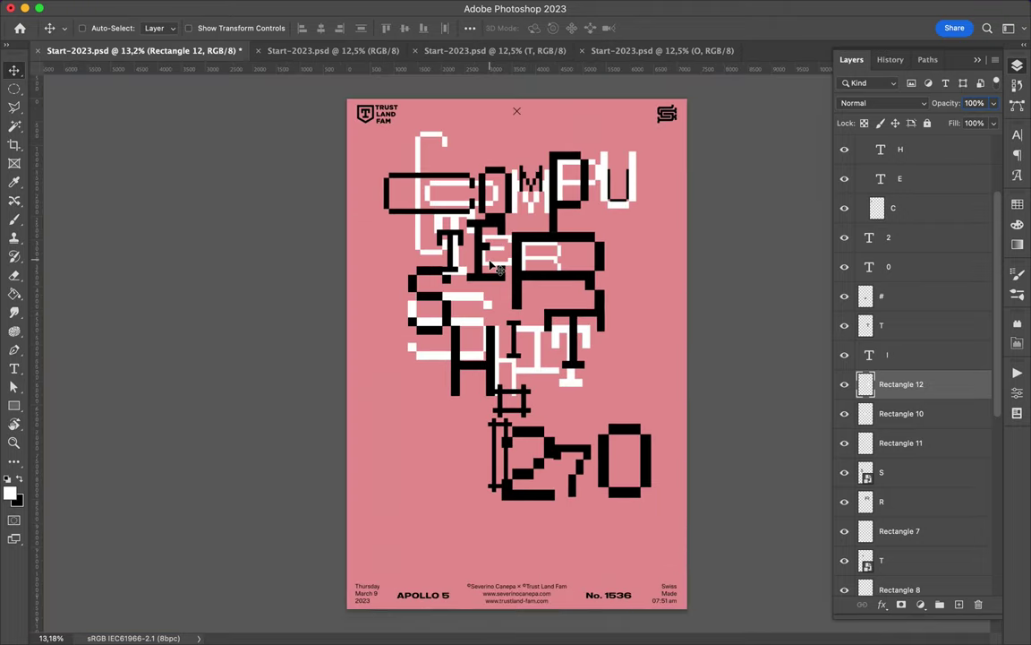
Enlarge the black I so its base lines up with the white I's base
ctrl+click(512, 347)
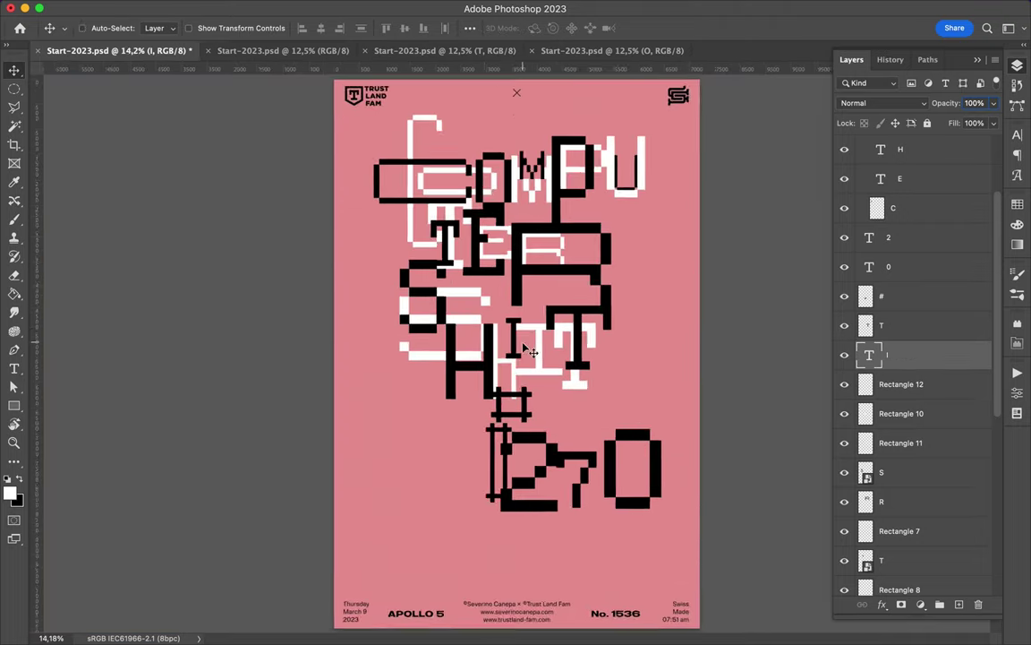
scroll(514, 355, up, 3)
key(ctrl+t)
drag(509, 393, 510, 421)
key(Return)
scroll(510, 443, up, 3)
key(r)
click(469, 402)
key(Return)
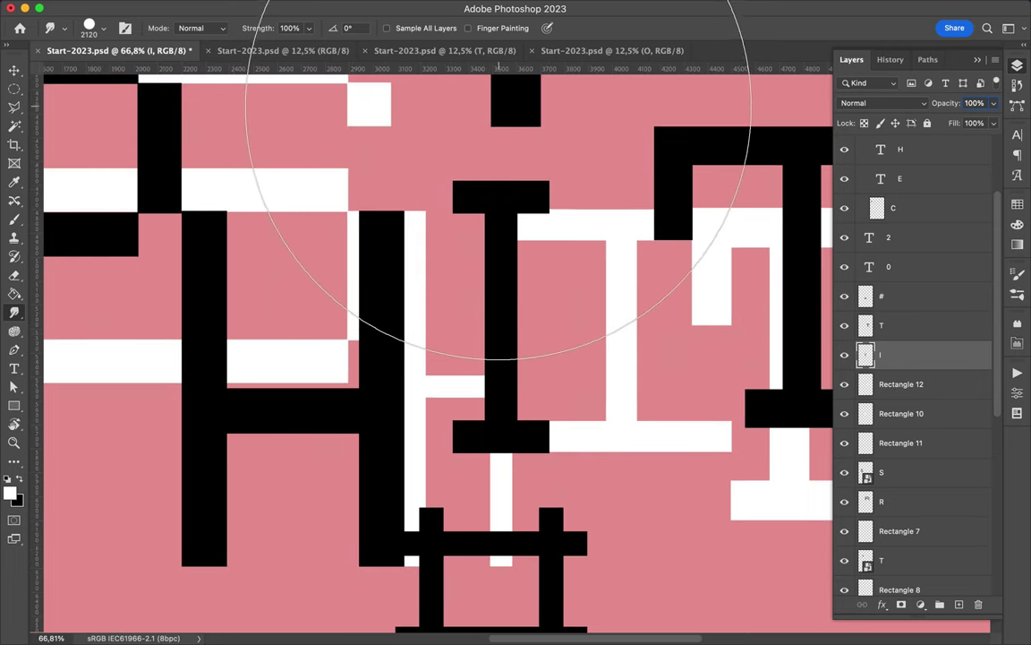
Move the tall narrow # between the legs of the black H and scale it to fit there
key(v)
scroll(457, 376, down, 4)
drag(498, 479, 445, 398)
scroll(445, 398, up, 3)
key(ctrl+t)
scroll(420, 466, down, 2)
drag(410, 465, 434, 498)
key(Return)
Clip a white rectangle to the tall # and place the small black # over its lower part, layered above it
drag(330, 224, 430, 499)
key(alt+super+g)
key(v)
drag(543, 305, 420, 362)
drag(886, 199, 875, 185)
scroll(363, 367, up, 3)
drag(361, 377, 366, 380)
Scale down the small black # and adjust its sides so its uprights border the white # strokes
key(ctrl+t)
mouse_move(142, 442)
mouse_down()
mouse_move(127, 408)
mouse_move(143, 421)
mouse_up()
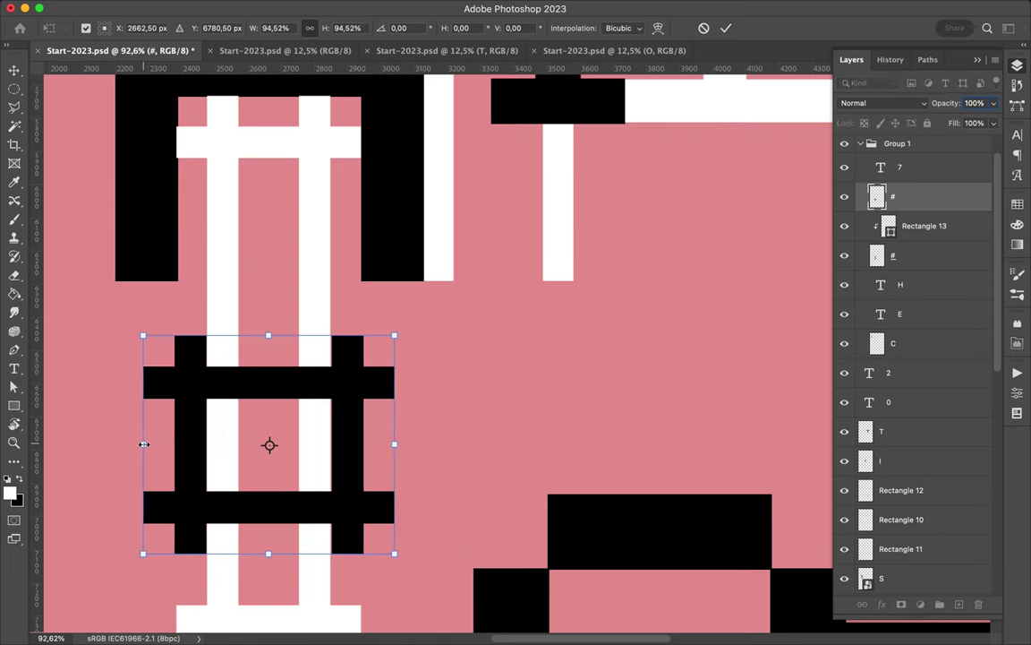
scroll(336, 460, up, 3)
drag(560, 346, 557, 349)
drag(192, 317, 196, 317)
drag(708, 317, 707, 317)
key(Return)
scroll(713, 325, down, 10)
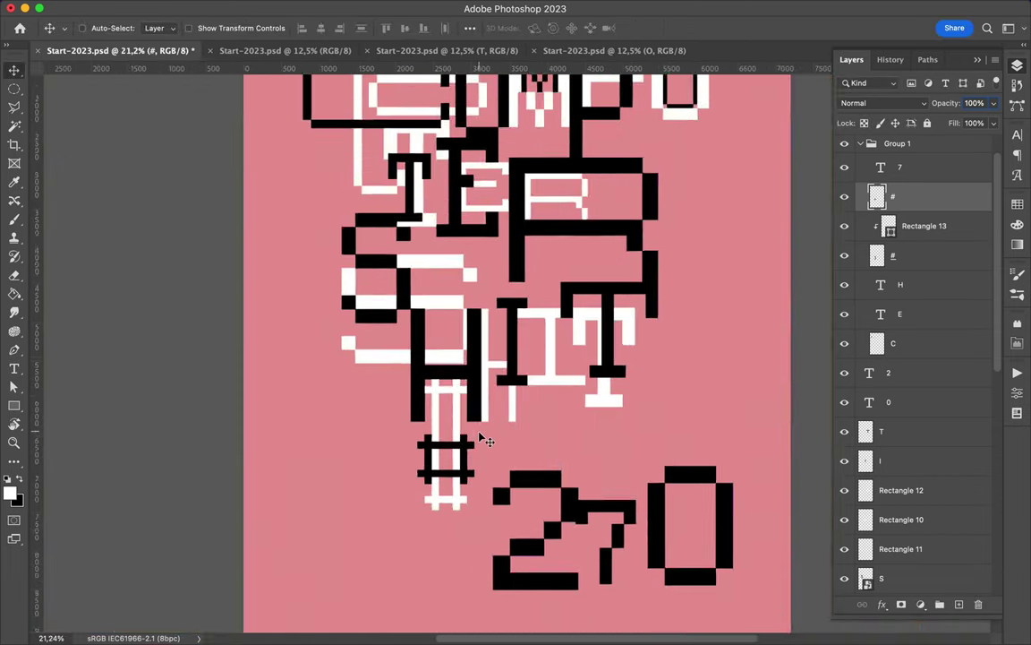
Move the black 2 up against the side of the small black #
scroll(483, 437, up, 5)
mouse_move(553, 410)
mouse_down()
mouse_move(515, 340)
mouse_move(564, 369)
mouse_move(645, 299)
mouse_move(377, 443)
mouse_move(437, 439)
mouse_move(472, 458)
mouse_move(495, 438)
mouse_up()
key(r)
click(433, 437)
key(Return)
mouse_move(466, 570)
mouse_down()
mouse_move(486, 589)
mouse_move(495, 577)
mouse_up()
Recolour a wider copy of the 2 white with a merged rectangle and lower its layer in the stack
key(v)
mouse_move(407, 485)
mouse_down()
mouse_move(617, 405)
mouse_move(582, 421)
mouse_up()
key(u)
drag(417, 319, 673, 516)
key(ctrl+alt+g)
key(ctrl+r)
key(ctrl+e)
drag(922, 374, 916, 564)
Scale the white 2 to 102.32% and nudge it so its outer edge aligns with the black 2
scroll(560, 525, up, 2)
key(ctrl+t)
drag(672, 544, 684, 555)
key(Left)
key(Left)
key(Left)
drag(413, 329, 420, 336)
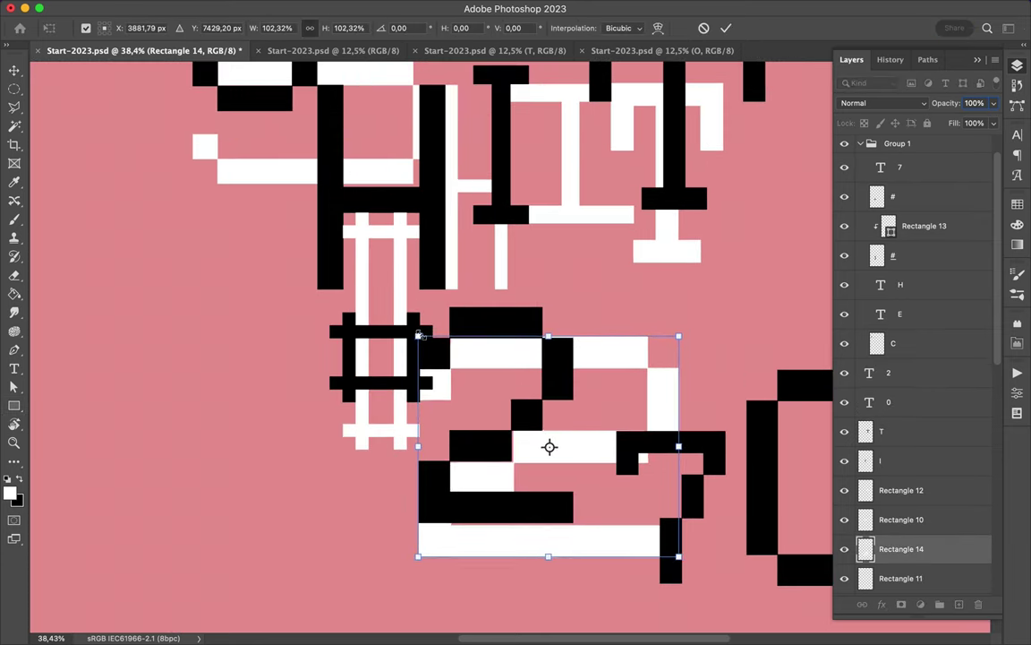
scroll(420, 335, up, 1)
key(Return)
Remove the 7 and move the black 0 directly against the black 2 with their tops aligned
scroll(529, 431, down, 2)
key(ctrl+t)
drag(636, 510, 297, 217)
key(Return)
key(v)
scroll(427, 293, down, 2)
drag(426, 292, 311, 274)
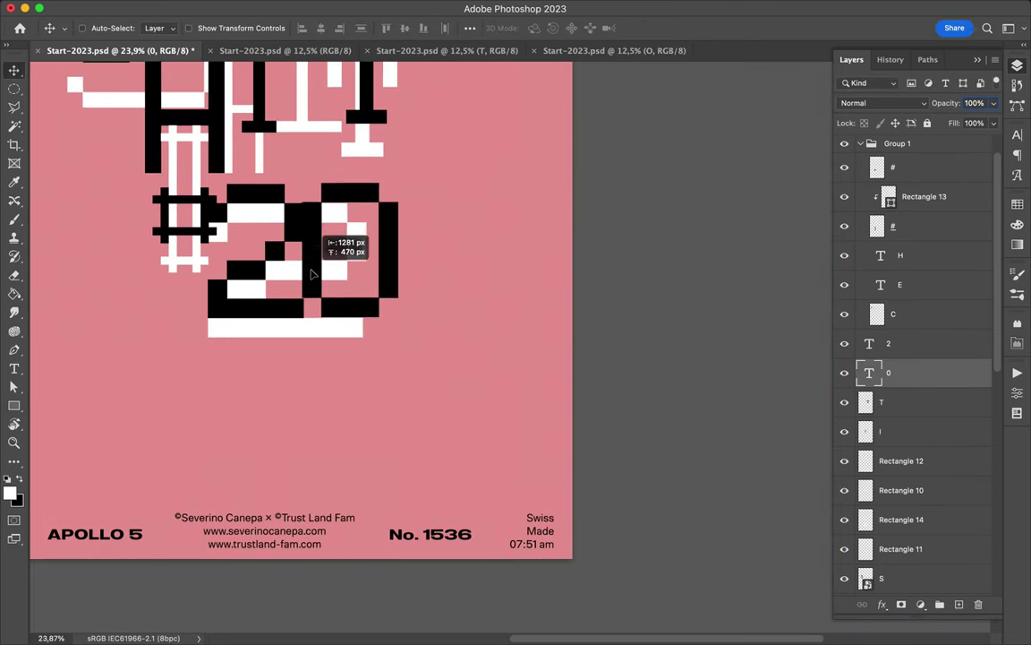
scroll(246, 126, up, 4)
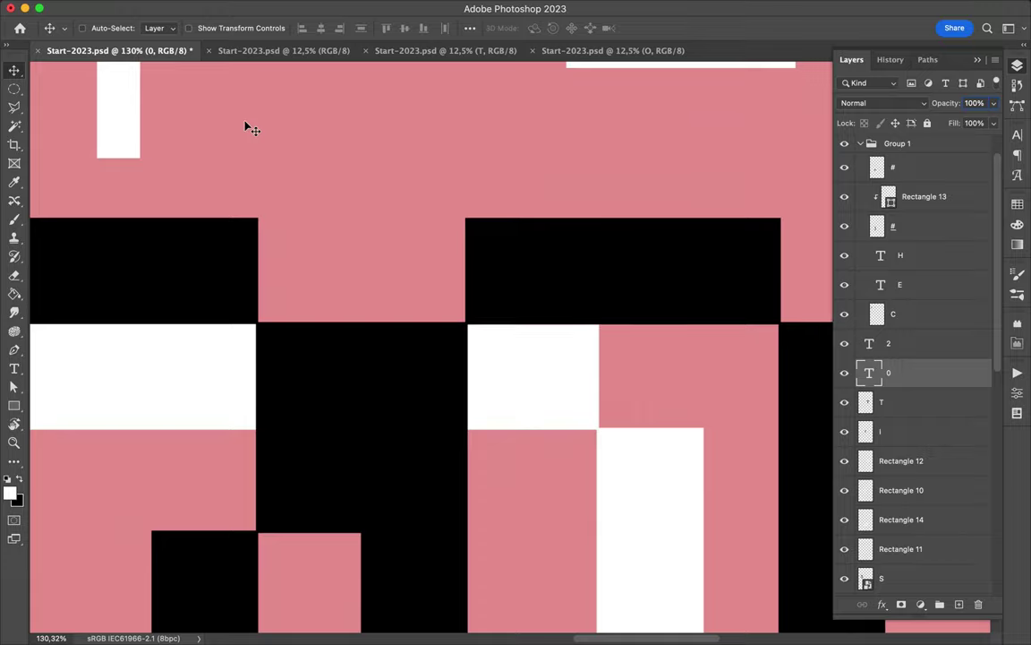
Recolour a wider copy of the 0 white with a merged rectangle and offset it sideways from the black 0 with their stems aligned
scroll(271, 137, down, 3)
key(y)
click(586, 260)
click(564, 254)
key(v)
drag(582, 330, 645, 330)
key(u)
mouse_move(476, 315)
mouse_down()
mouse_move(720, 438)
mouse_move(746, 488)
mouse_up()
key(ctrl+e)
key(v)
drag(490, 369, 640, 369)
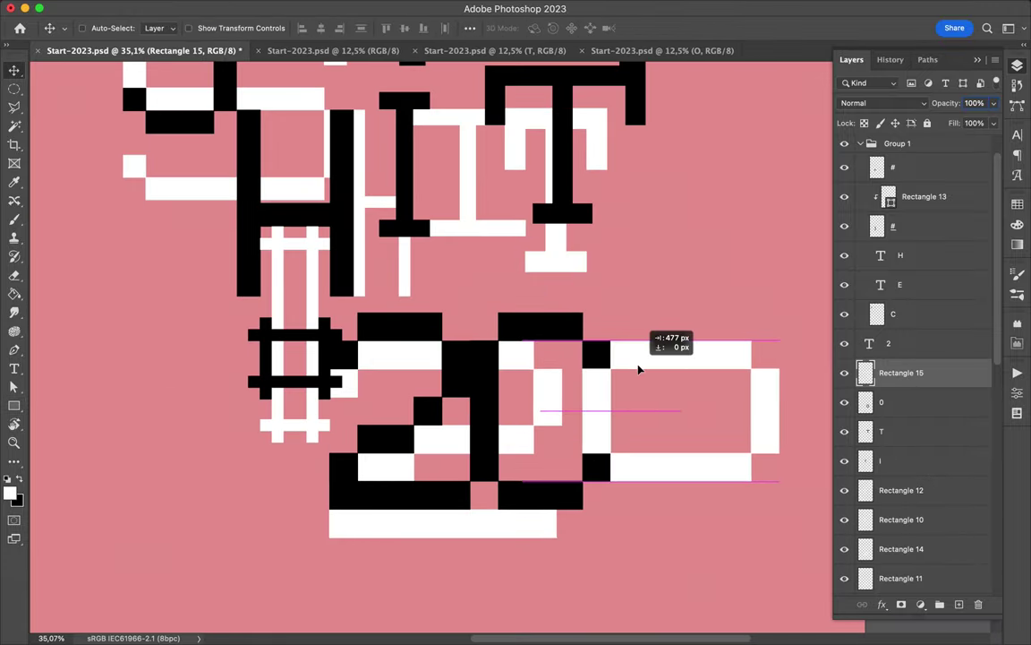
Lower the white 0's layer beneath the black T and check how it overlaps the white 2
drag(892, 375, 890, 443)
scroll(614, 362, down, 1)
scroll(594, 365, up, 3)
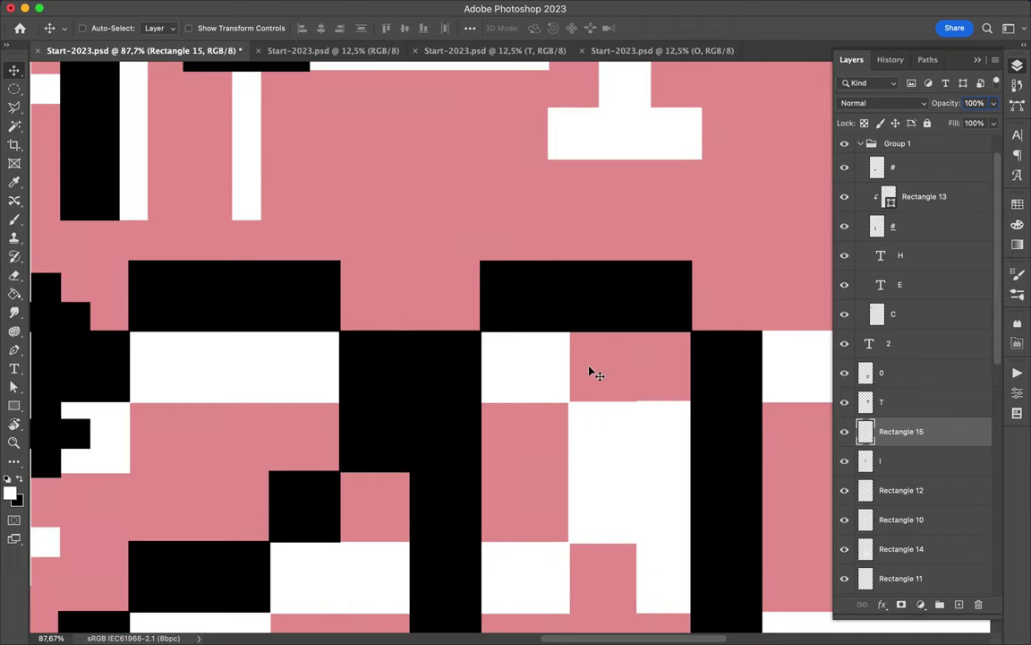
scroll(614, 370, up, 2)
super+click(576, 426)
scroll(580, 428, down, 5)
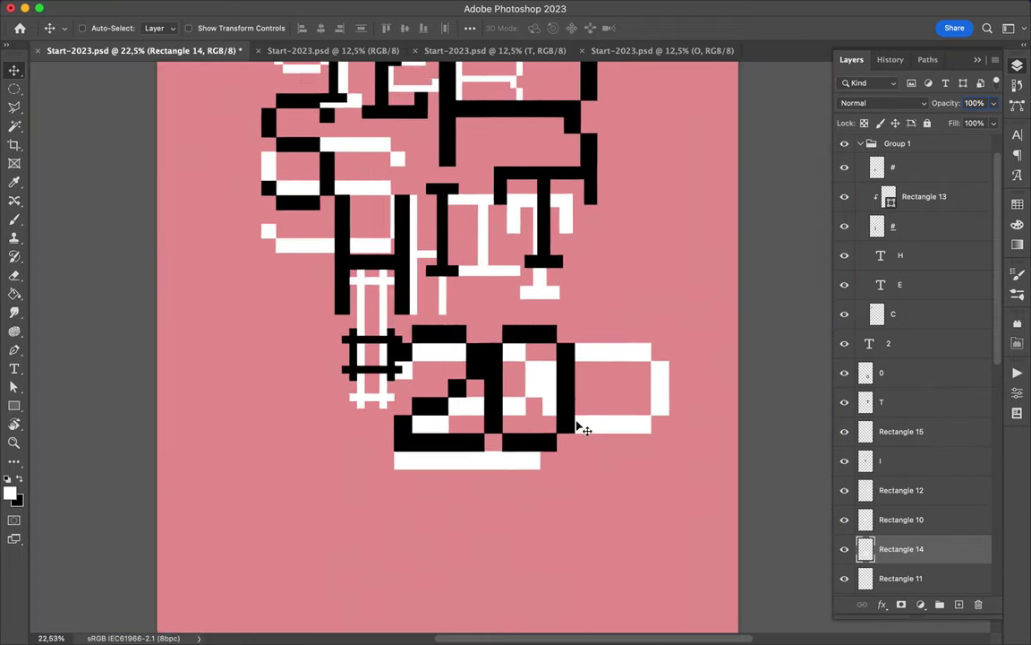
Select the black and white 0s together and scale them to 83.29%
scroll(912, 222, up, 1)
click(897, 179)
super+click(617, 334)
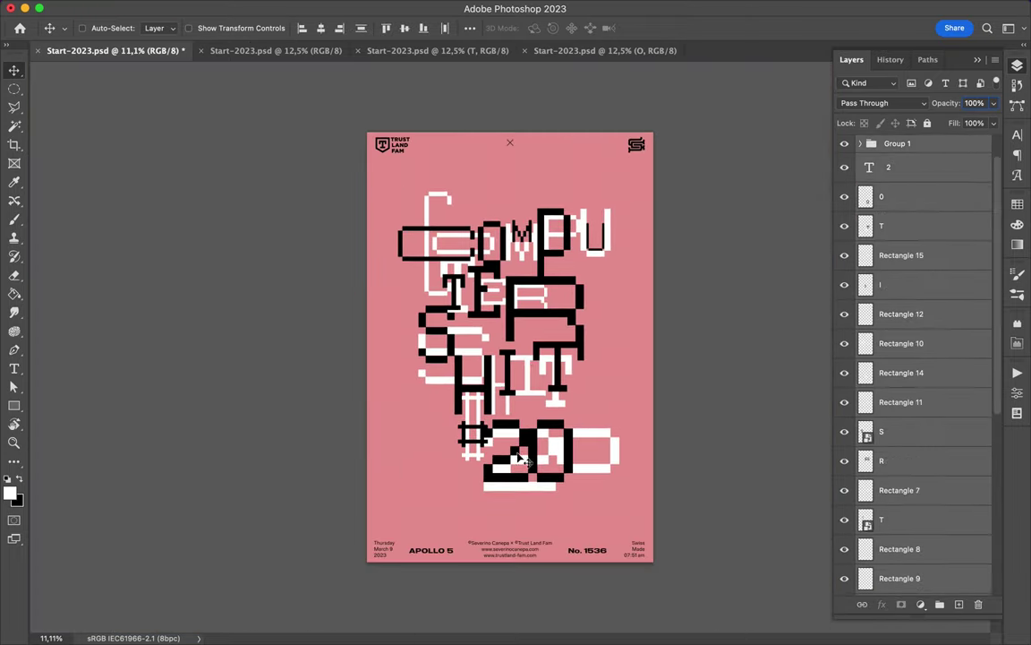
scroll(552, 470, up, 3)
super+click(553, 469)
key(super+t)
drag(794, 421, 762, 426)
scroll(627, 501, up, 5)
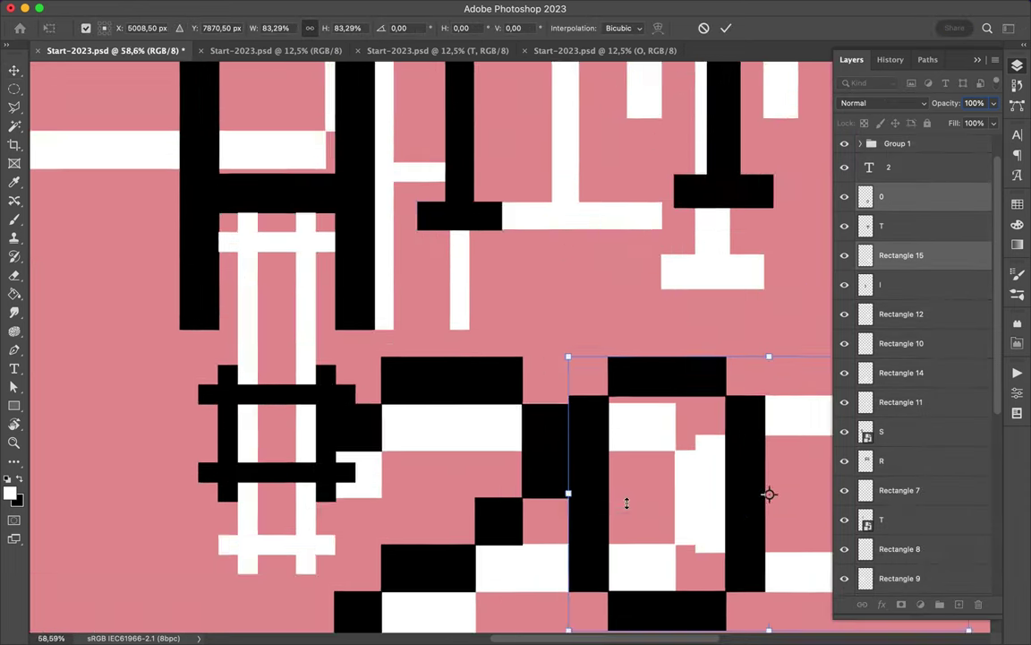
Shrink both 0s slightly further and align them directly against the black 2, with the 0's stem meeting the 2's edges
drag(501, 337, 501, 336)
scroll(502, 335, down, 4)
drag(800, 462, 794, 461)
scroll(794, 461, up, 2)
drag(713, 451, 710, 449)
key(Return)
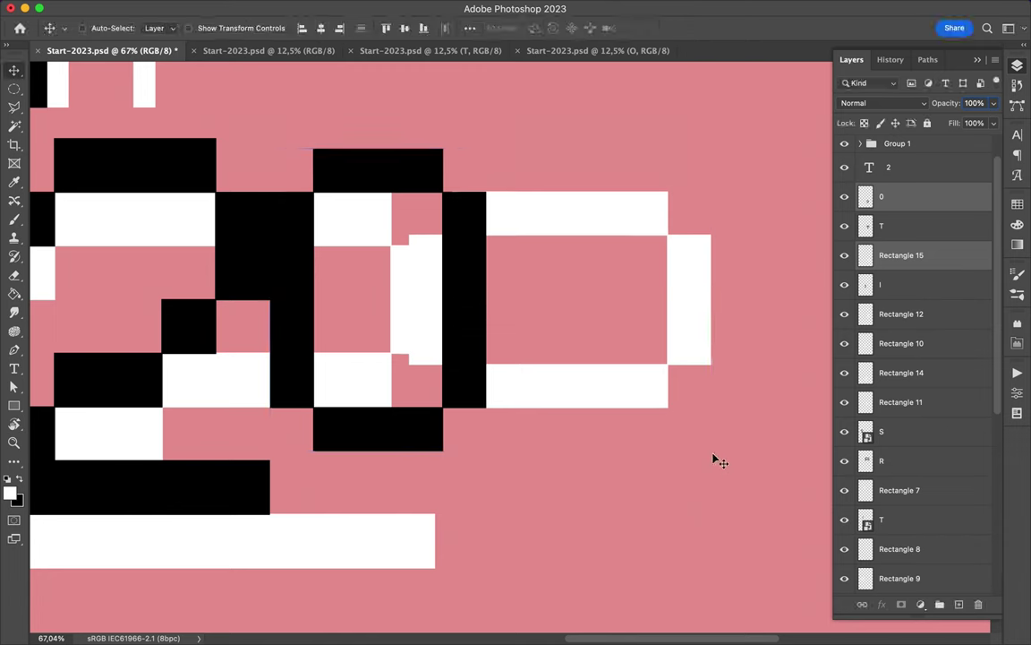
Group all the lettering layers and shift the group to centre the composition on the poster
scroll(573, 479, down, 1)
scroll(573, 479, down, 1)
mouse_move(564, 380)
mouse_down()
mouse_move(612, 375)
mouse_move(558, 385)
mouse_up()
scroll(602, 379, down, 6)
key(ctrl+alt+a)
key(ctrl+g)
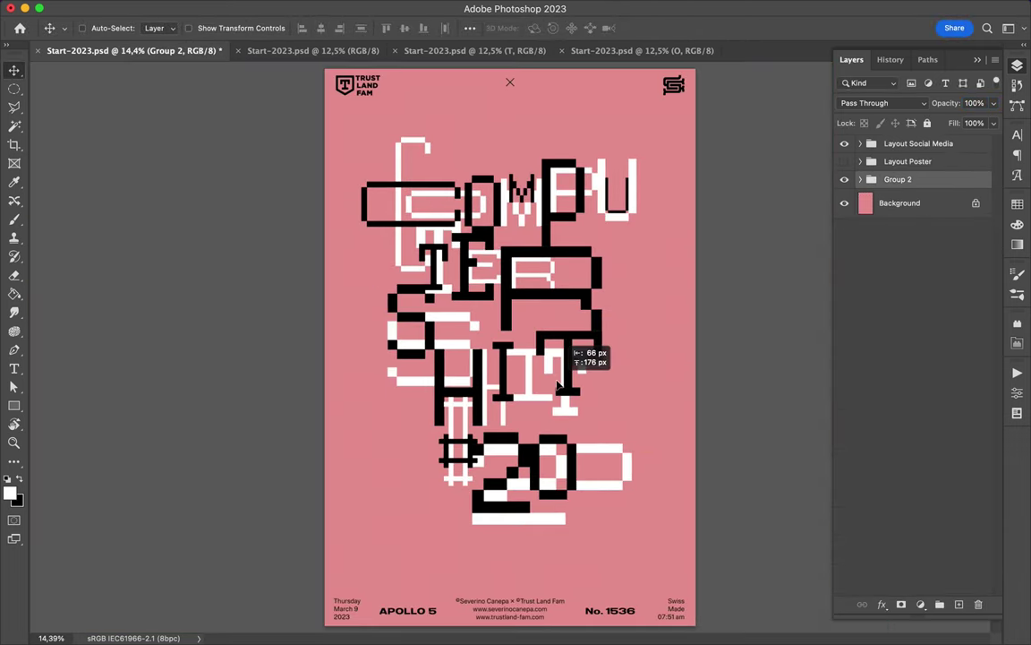
Bring the wavy striped shapes from the yellow-green poster into the pink one and close the other open documents
key(ctrl+Tab)
drag(439, 284, 641, 331)
click(564, 51)
click(418, 47)
click(200, 51)
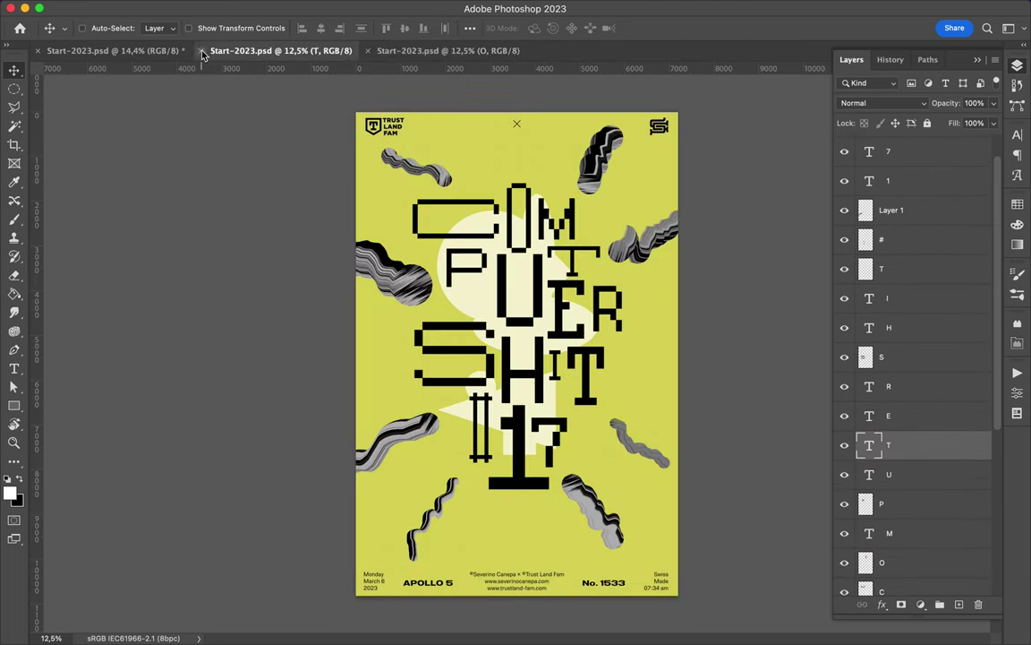
click(201, 51)
click(200, 51)
Spread the wavy shapes around the lettering, placing and rotating one diagonally below the white 0
drag(367, 175, 663, 287)
drag(649, 465, 672, 391)
key(ctrl+t)
drag(687, 474, 631, 407)
key(Return)
drag(658, 470, 618, 542)
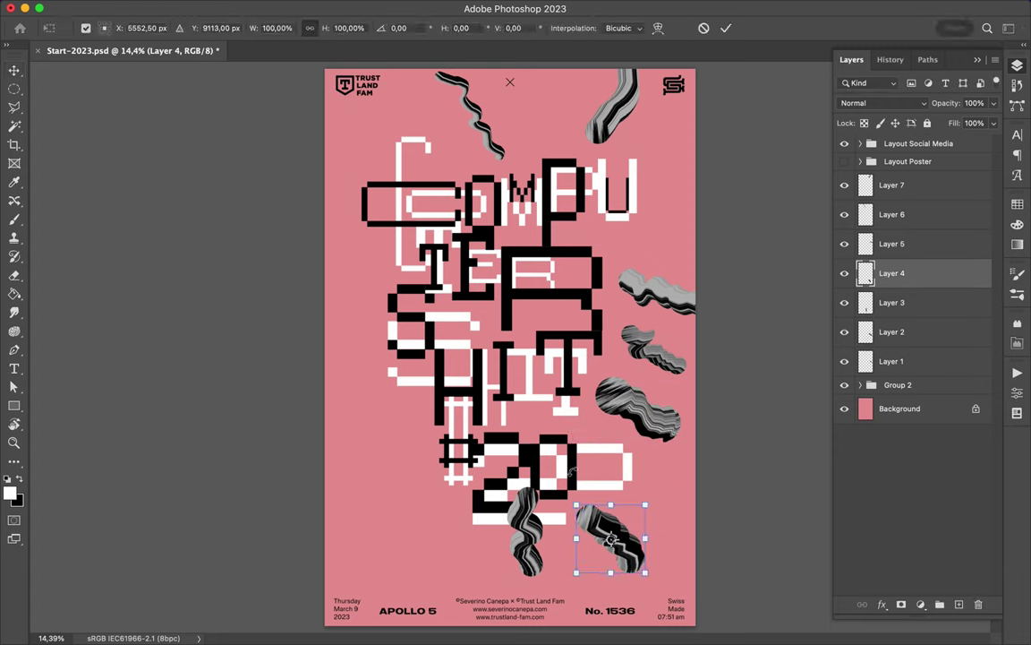
key(Return)
Place one wavy shape in the poster's lower-left area and rotate the thin one beside the hash sign
click(542, 546)
drag(541, 546, 407, 545)
click(470, 112)
drag(470, 112, 376, 437)
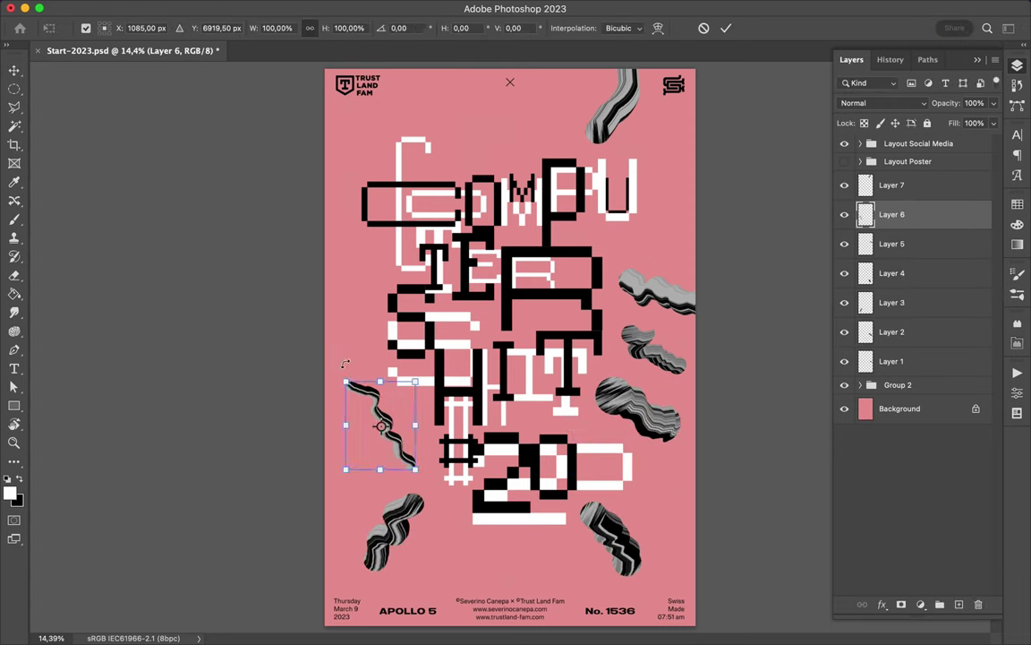
Rotate the wavy shape near the poster's right edge by about -60° below the U and nudge the upper-right shape inward
click(667, 287)
key(ctrl+t)
drag(666, 286, 658, 248)
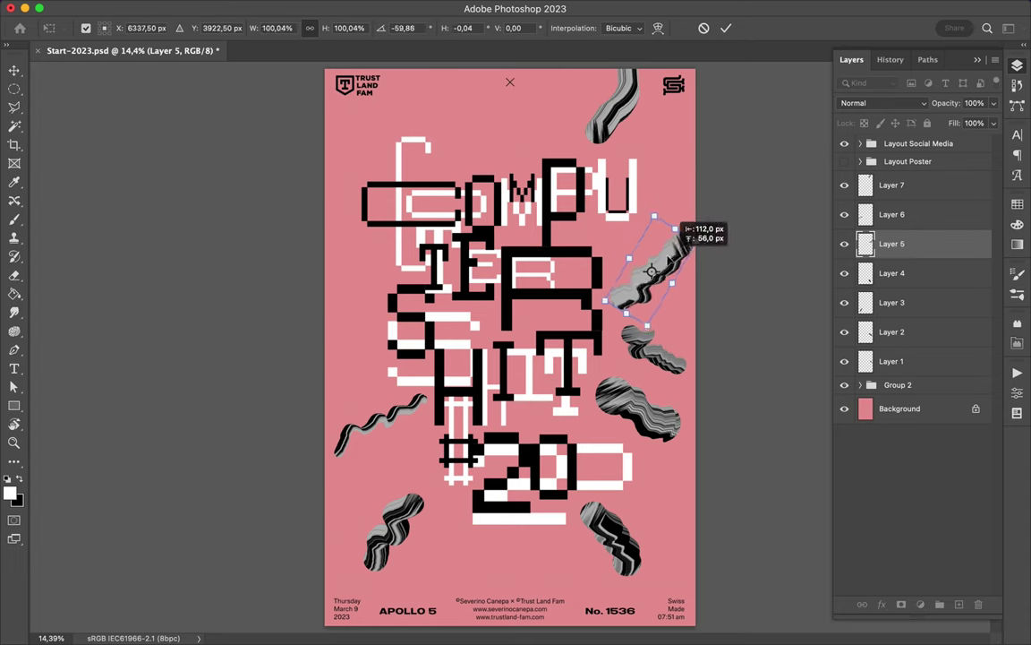
key(Return)
drag(653, 85, 636, 82)
Move the small wavy shape from beside the T to above the C and rotate it into a downward diagonal
drag(653, 349, 448, 121)
key(ctrl+t)
drag(487, 185, 458, 140)
key(Return)
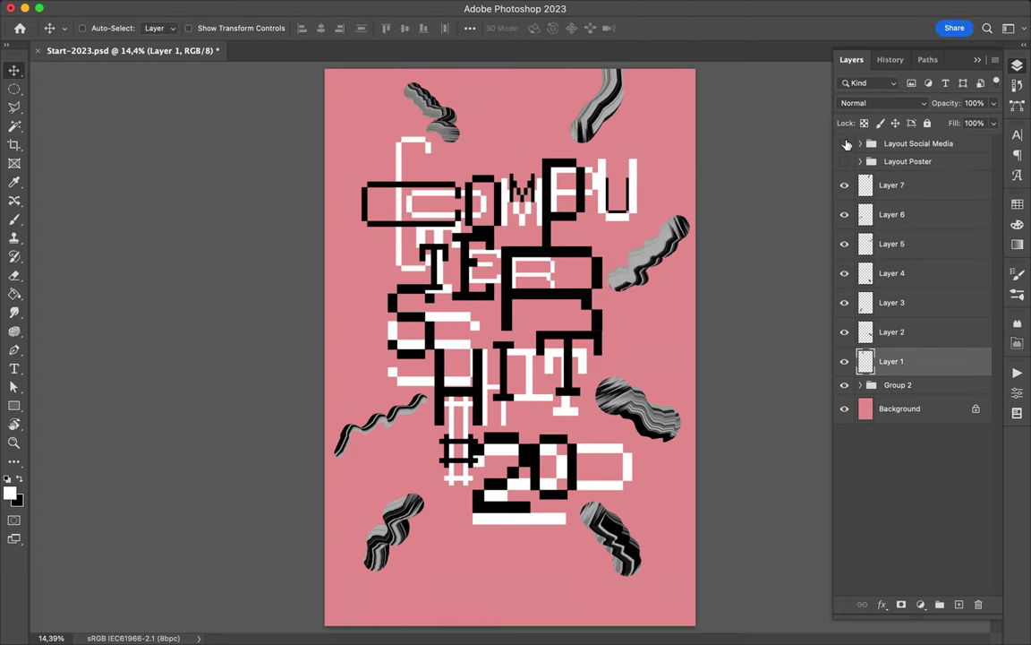
Select all the wavy shape layers, Layer 1 to Layer 7, and save the poster
click(891, 184)
shift+click(891, 361)
key(super+s)
click(691, 8)
click(743, 19)
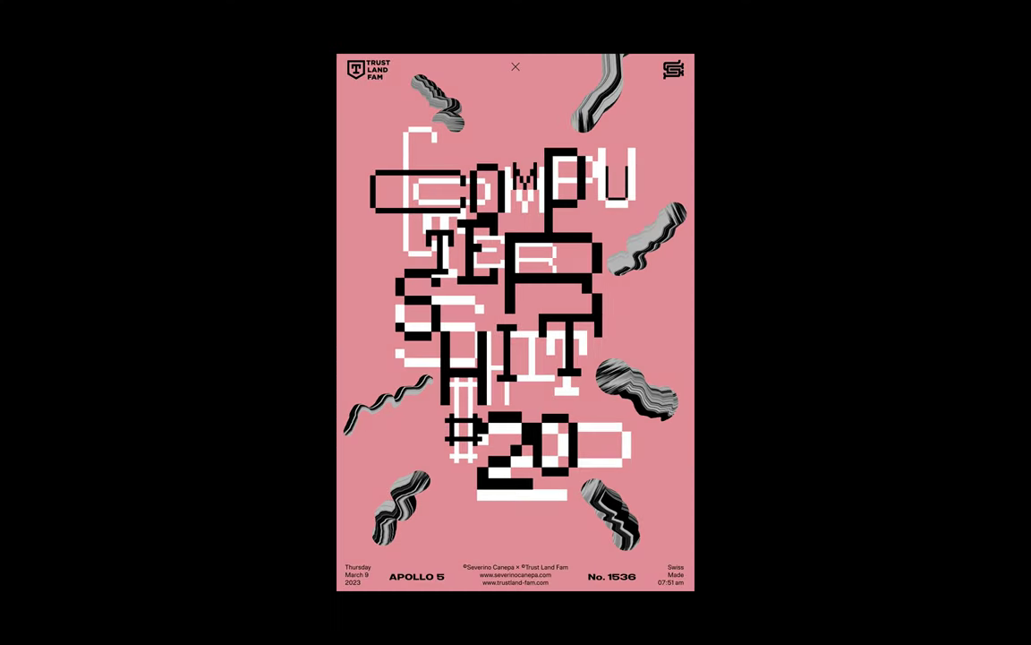